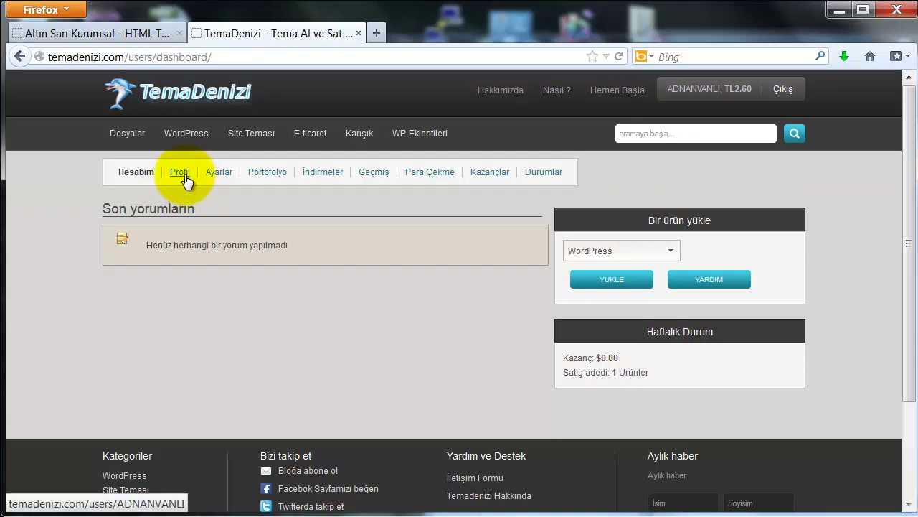
Step: Check the account settings, return to the account dashboard, and open the product upload form for the Site Teması category
click(228, 175)
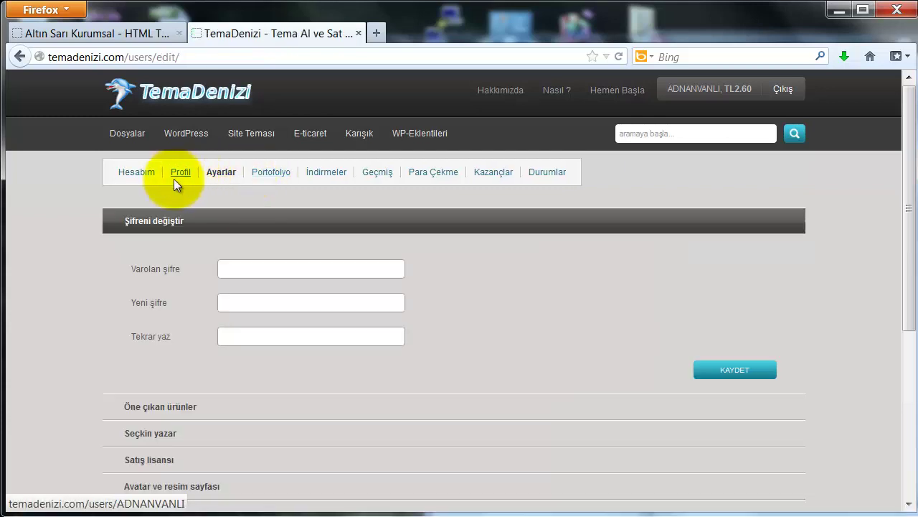
click(144, 179)
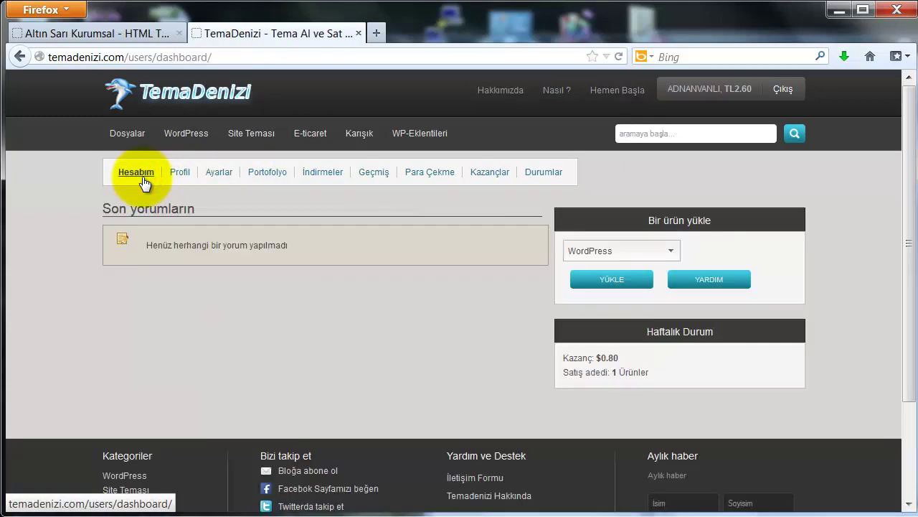
click(651, 252)
click(622, 289)
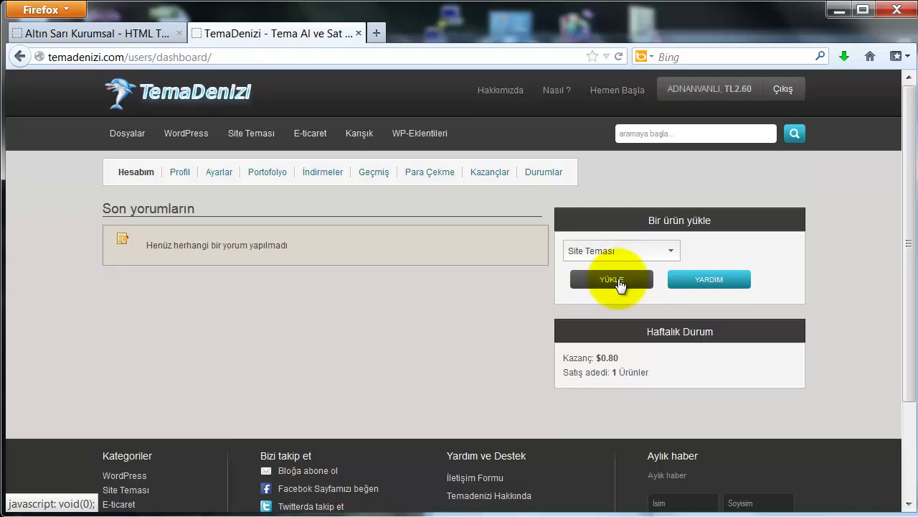
click(618, 280)
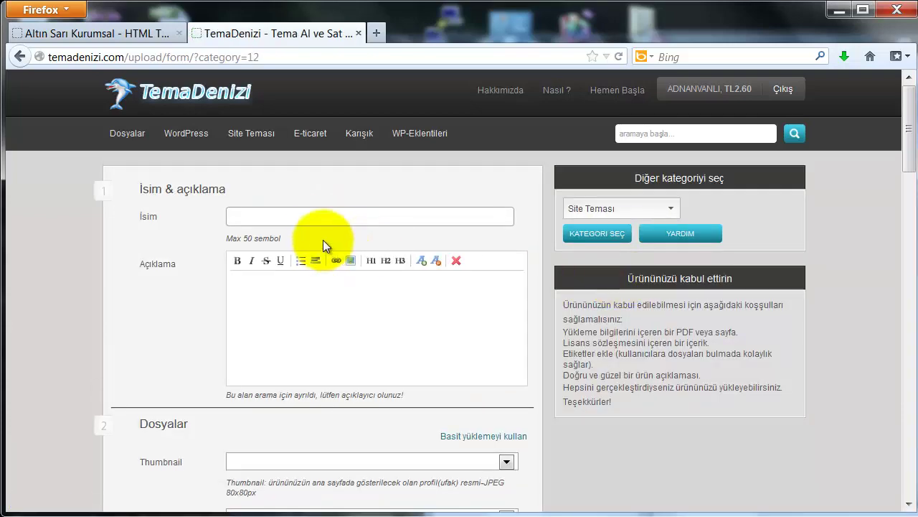
Step: Look over the upload form's sections, from name and description through files, category and features to message and price
scroll(422, 273, down, 8)
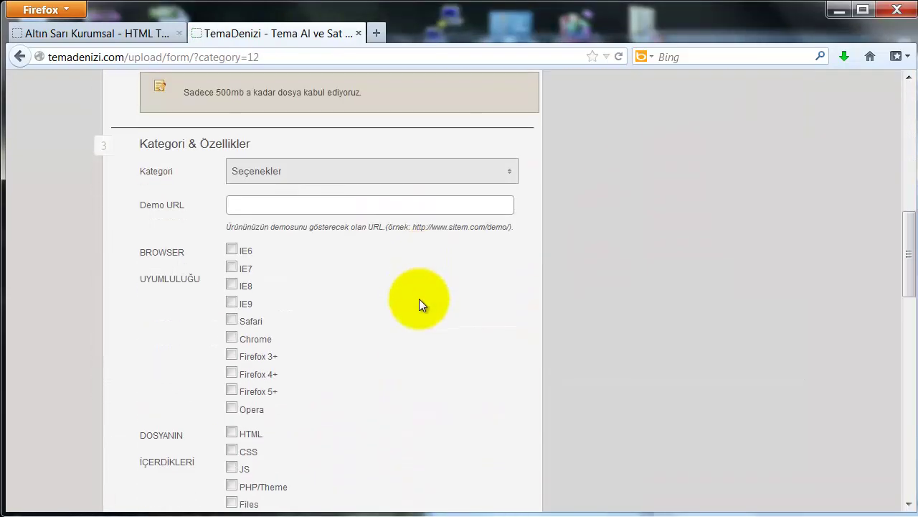
scroll(421, 302, down, 10)
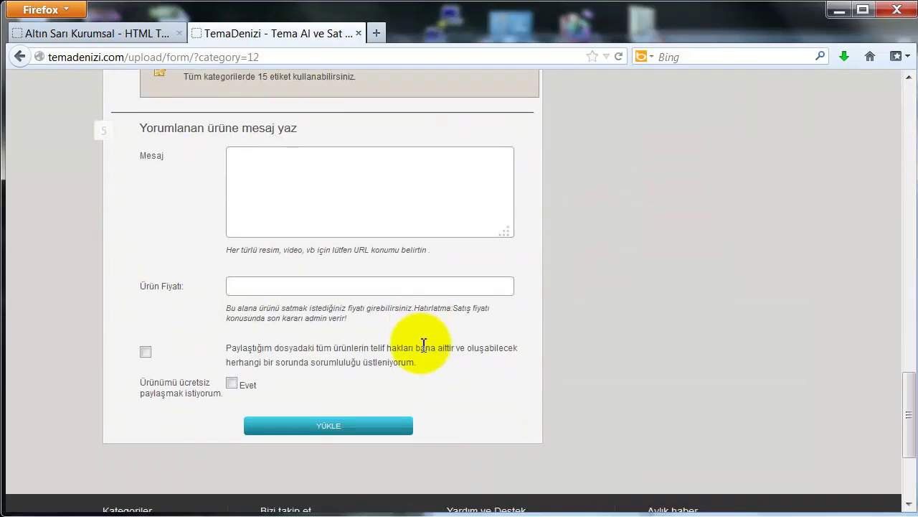
scroll(423, 345, up, 15)
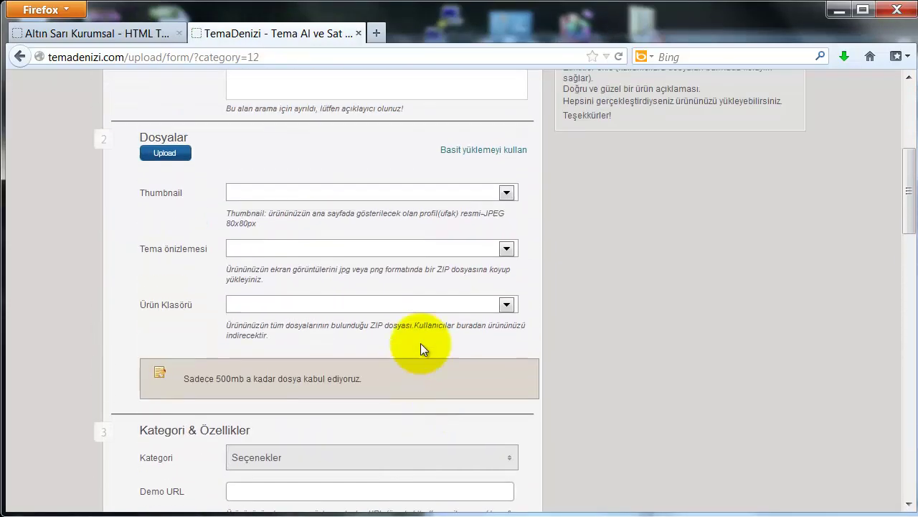
scroll(420, 343, up, 6)
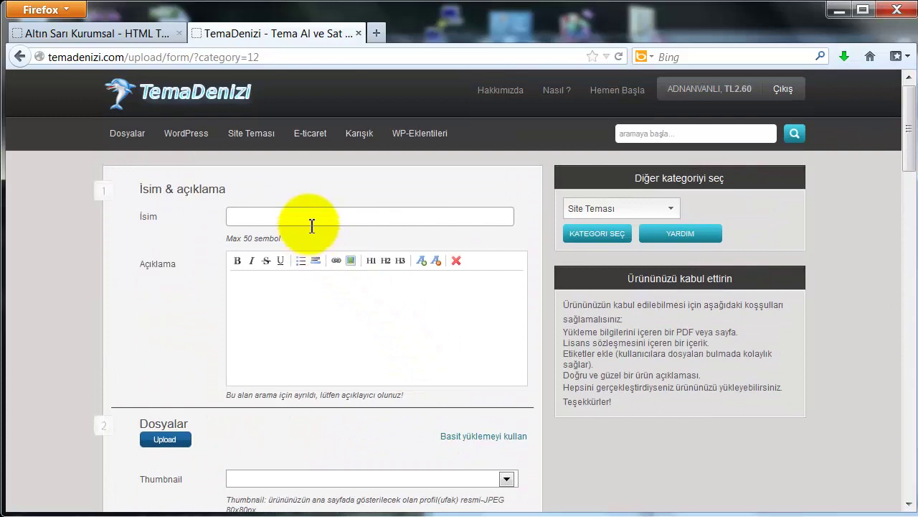
double_click(309, 219)
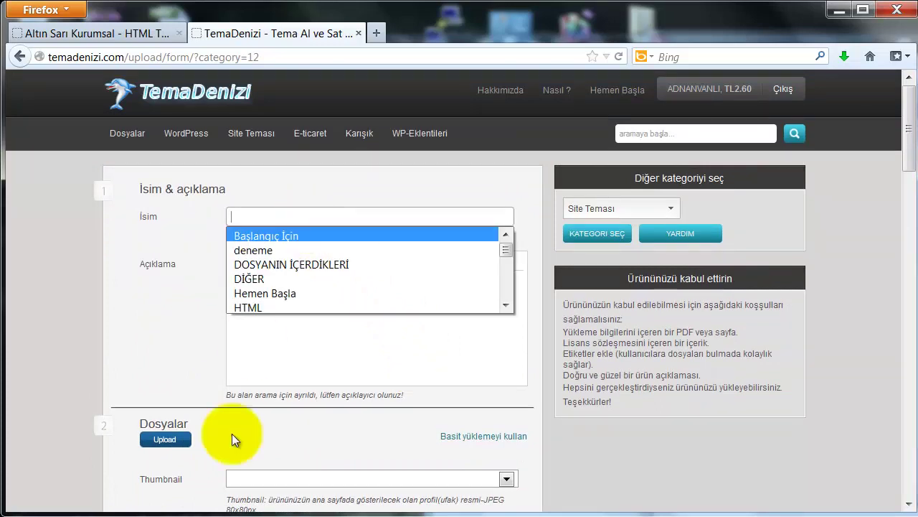
Step: Switch to the file manager and open index.html from the yesil-kurumsal-tema folder in Chrome, fitting the browser window to the screen
key(alt+Tab)
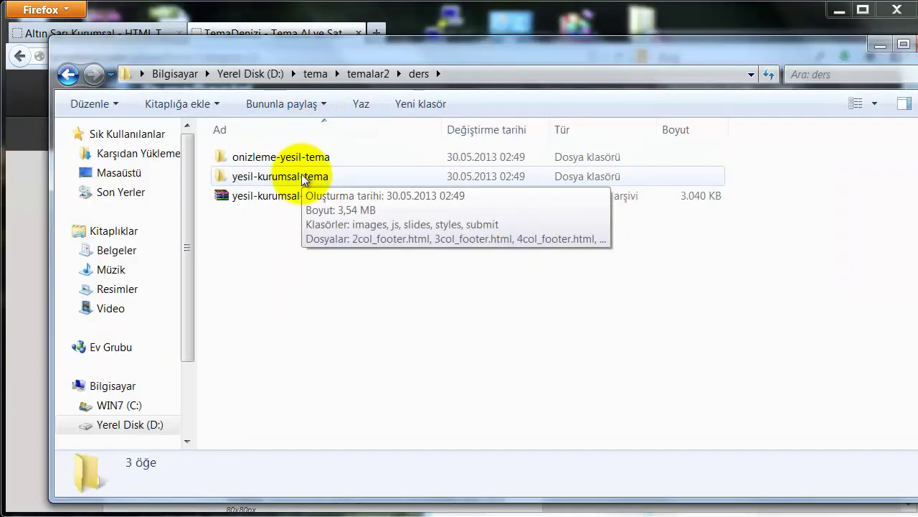
double_click(316, 176)
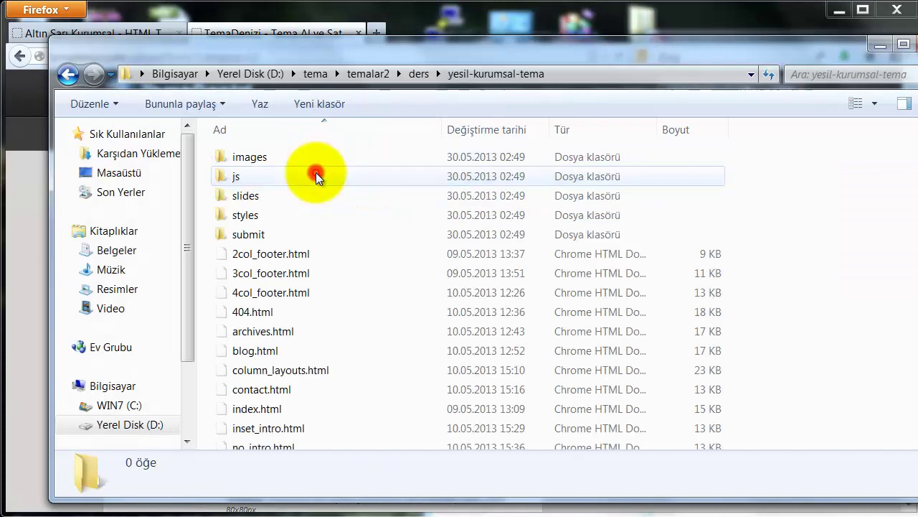
scroll(236, 409, down, 1)
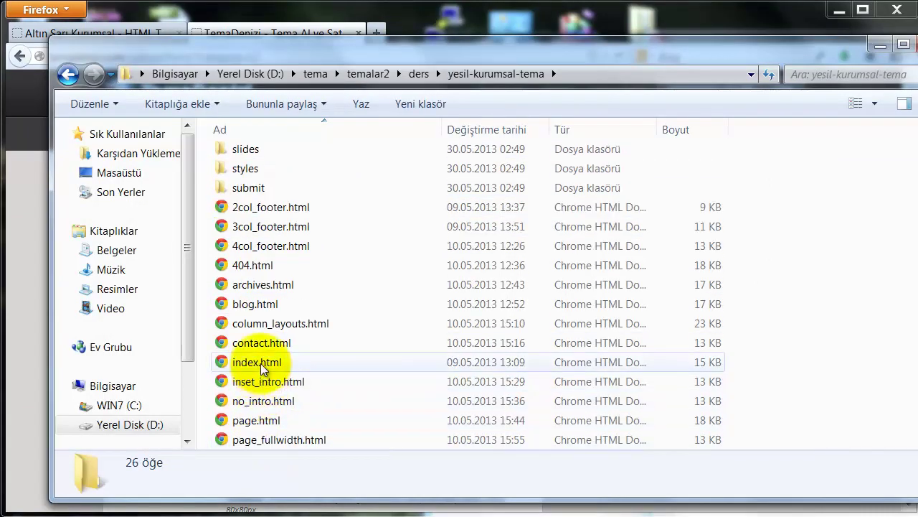
double_click(261, 365)
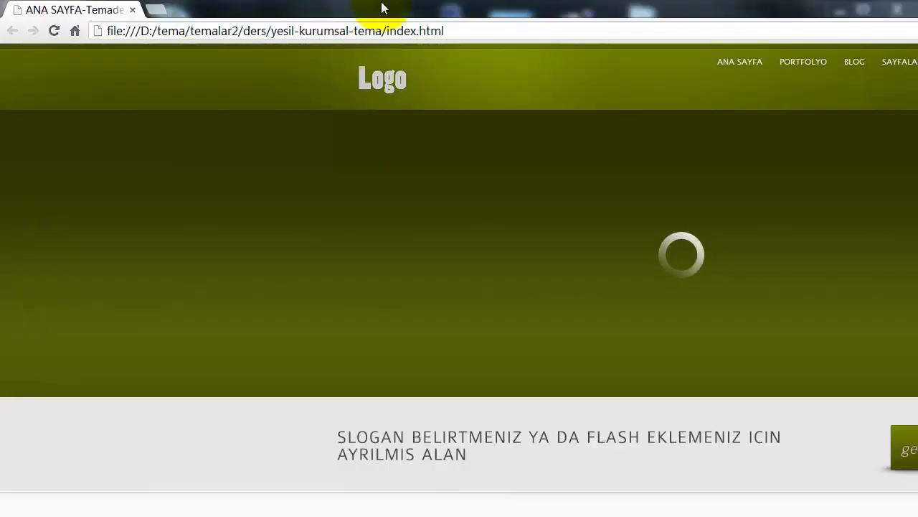
double_click(381, 1)
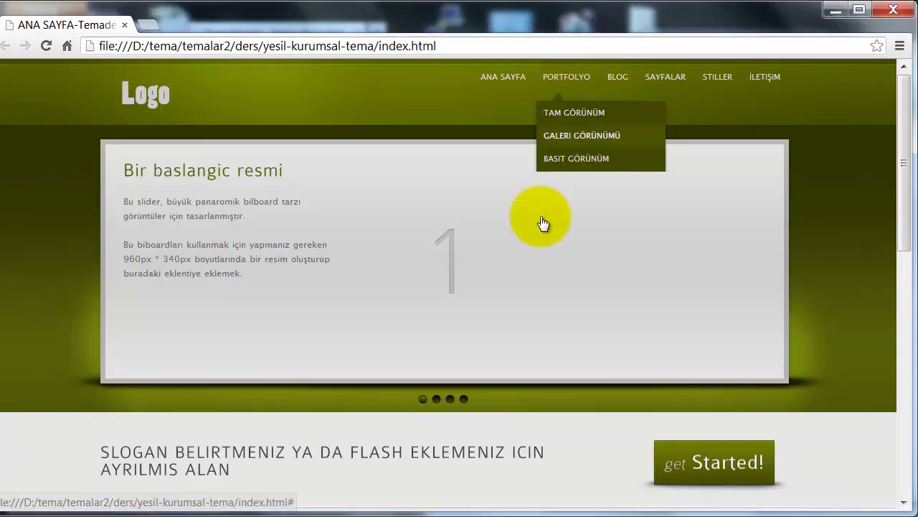
Step: Review the green theme's home, portfolio, blog, Sayfalar and İletişim pages, and close the preview browser
scroll(540, 217, down, 10)
scroll(540, 217, up, 10)
click(556, 80)
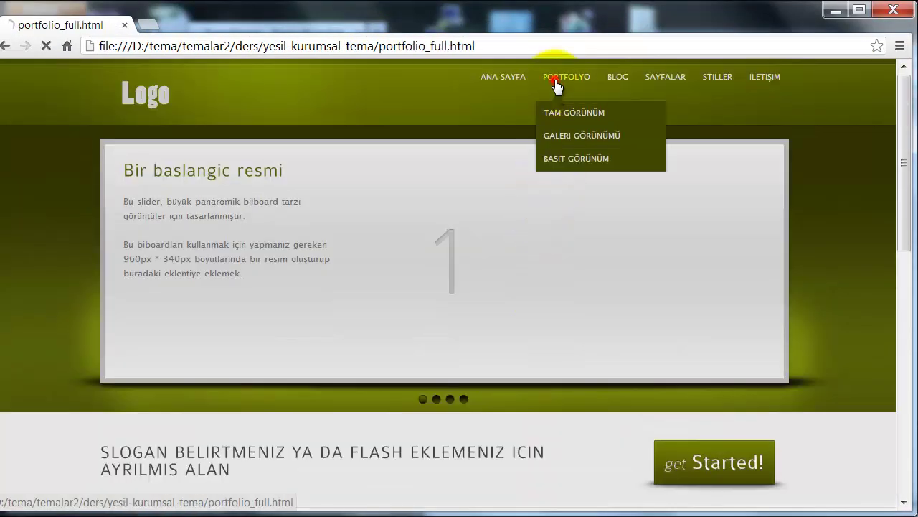
click(623, 82)
click(680, 80)
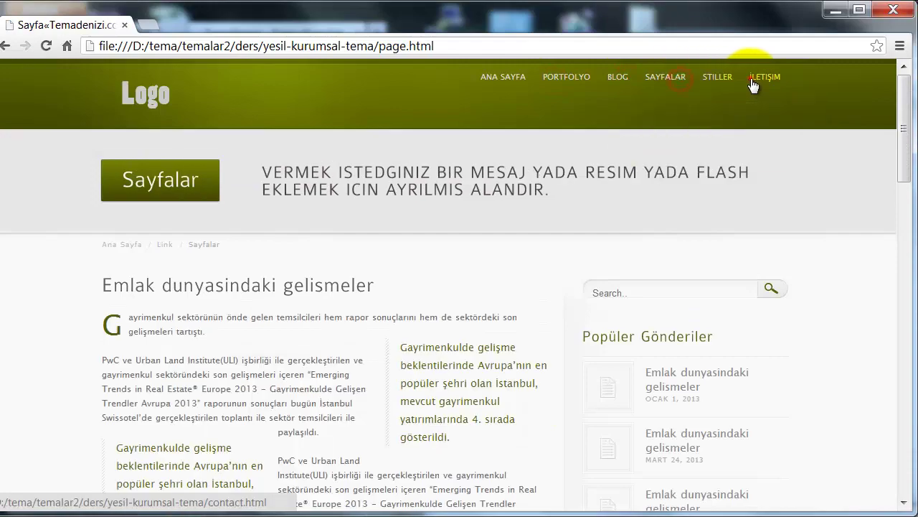
click(753, 85)
scroll(691, 246, down, 4)
scroll(691, 246, up, 3)
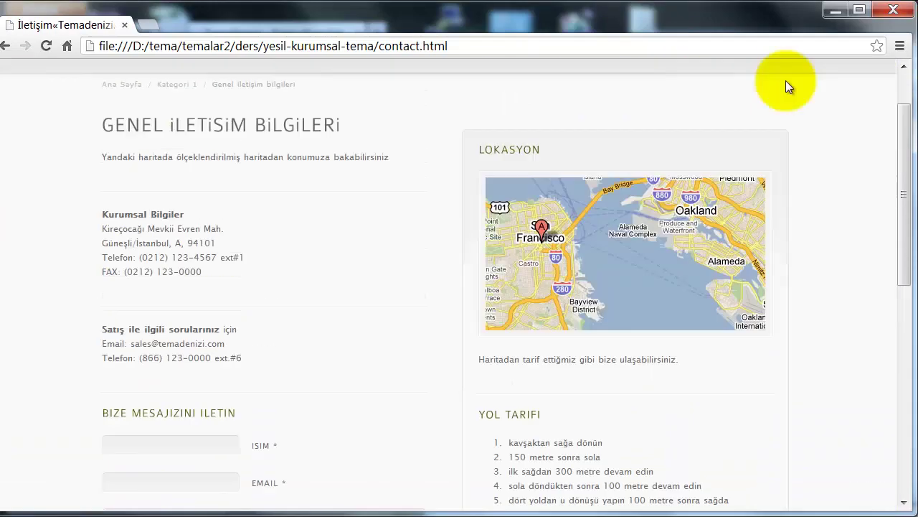
click(895, 18)
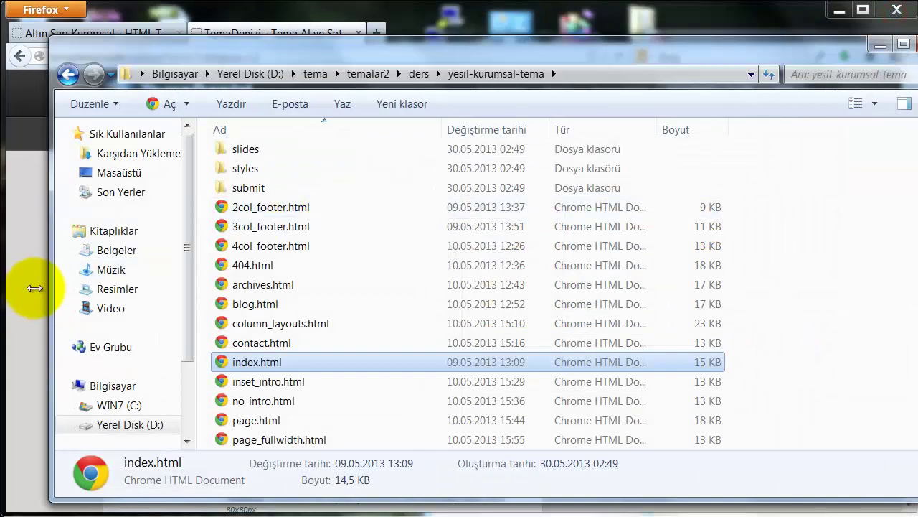
Step: Back in the upload form, name the product "Yeşil Kurumsal Site Teması - HTML" and describe it as "Yeşil ve güzel bir kurumsal site teması."
click(68, 74)
click(13, 201)
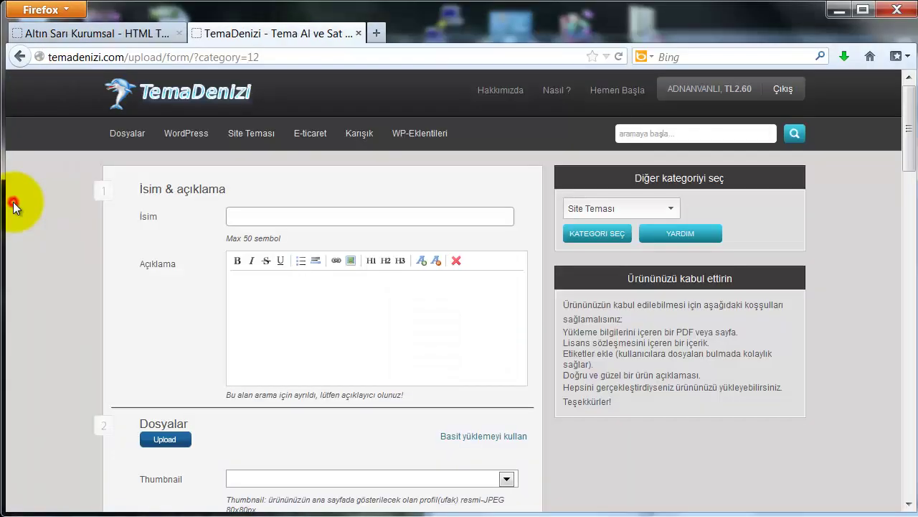
click(328, 217)
text(Ye)
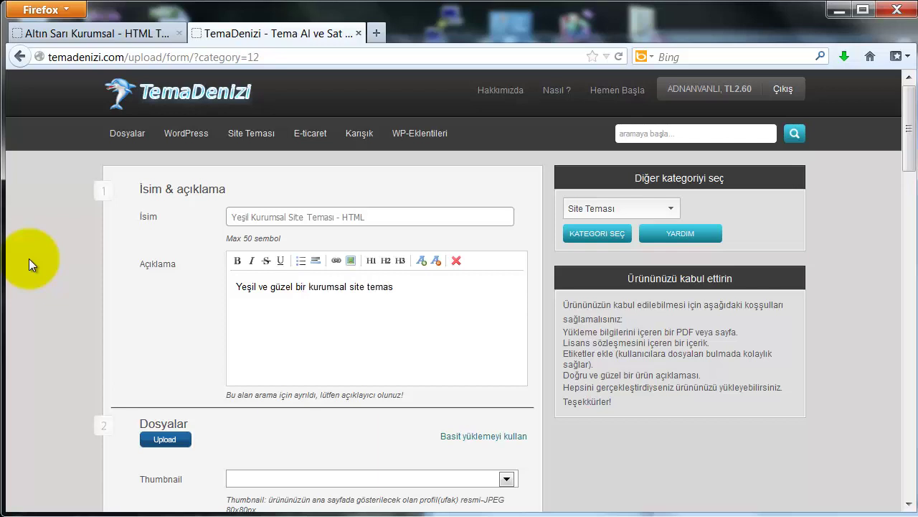
Step: Look over the form's file fields and open the TemaDenizi home page in a new browser tab
scroll(33, 262, down, 3)
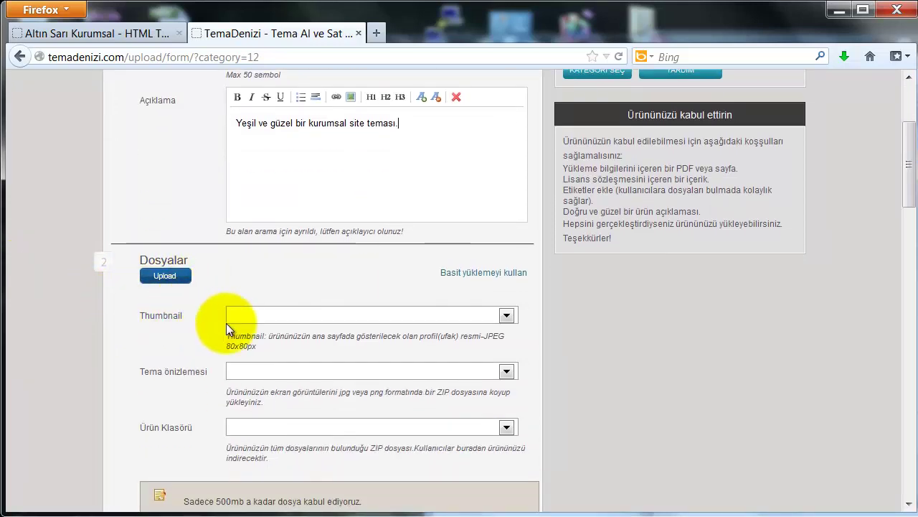
scroll(262, 321, up, 3)
scroll(190, 161, down, 1)
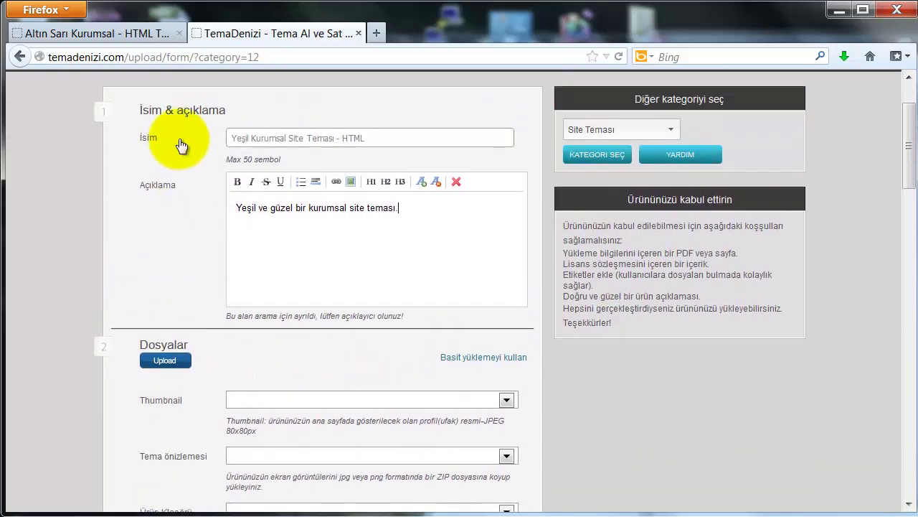
scroll(182, 144, up, 2)
right_click(177, 106)
click(239, 117)
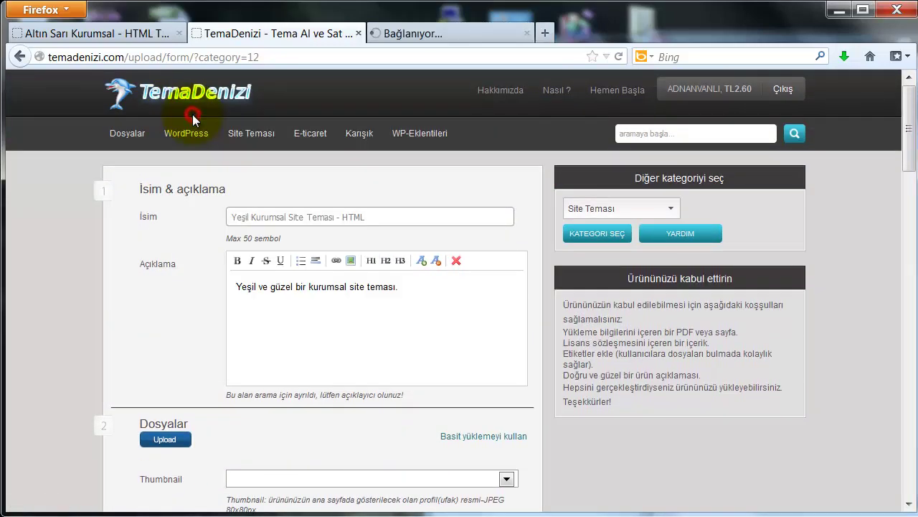
scroll(150, 211, down, 2)
click(394, 37)
Step: Preview the product thumbnails under Yeni ürünler and compare them with the file fields of the upload form
mouse_move(366, 135)
scroll(156, 158, down, 3)
mouse_move(156, 158)
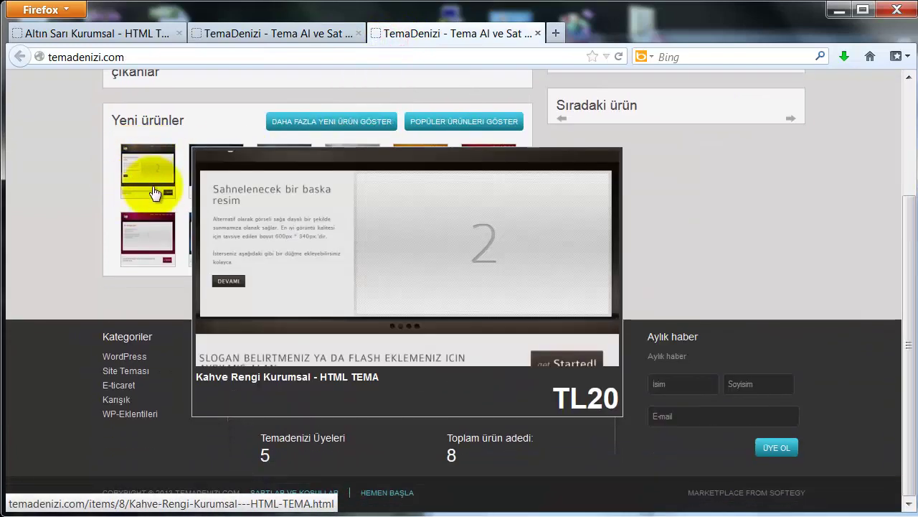
mouse_move(222, 178)
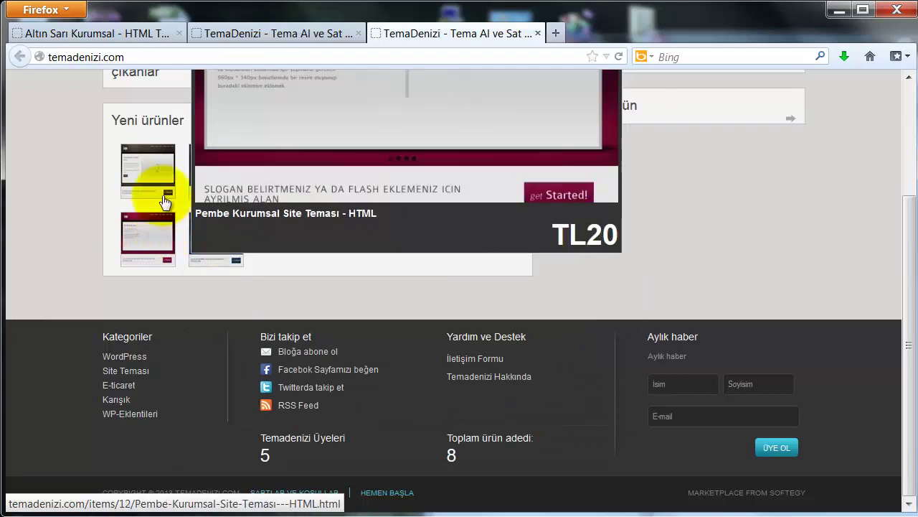
mouse_move(144, 180)
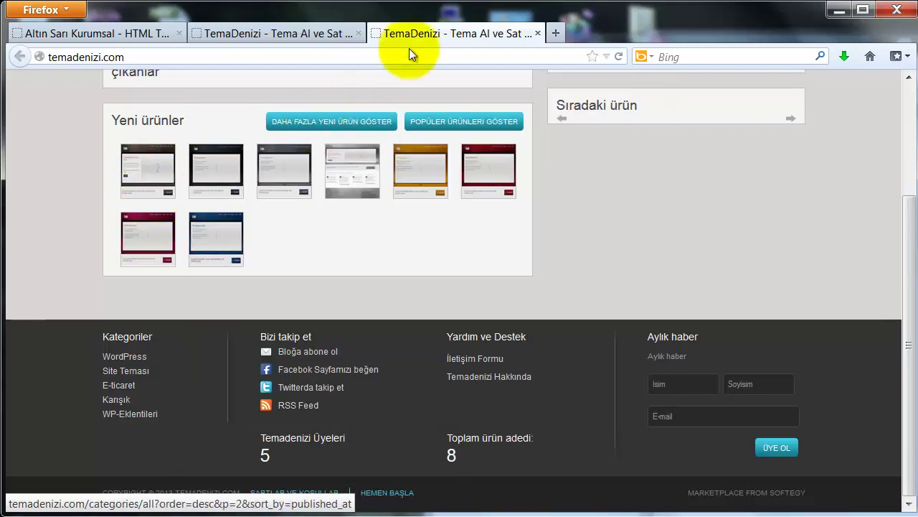
click(285, 34)
scroll(245, 393, down, 2)
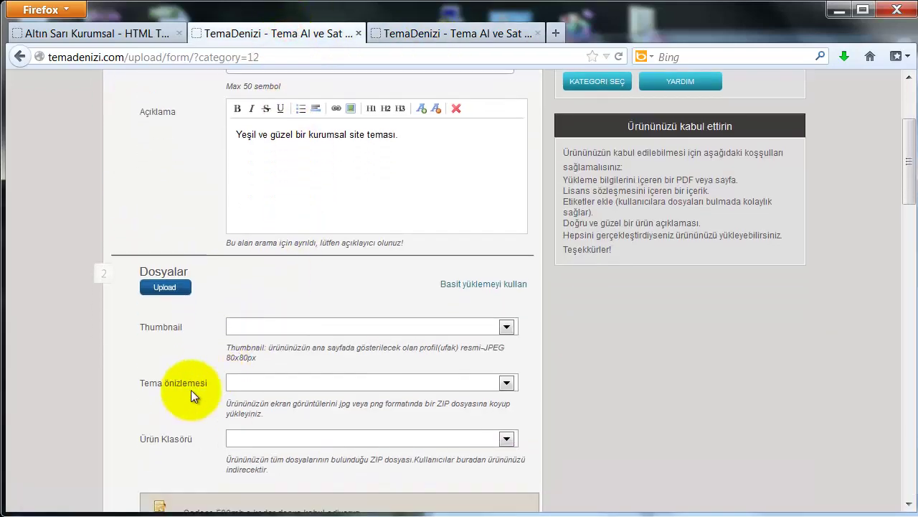
Step: Open the Kahve Rengi Kurumsal - HTML TEMA product from Yeni ürünler and show its screenshot gallery
click(479, 32)
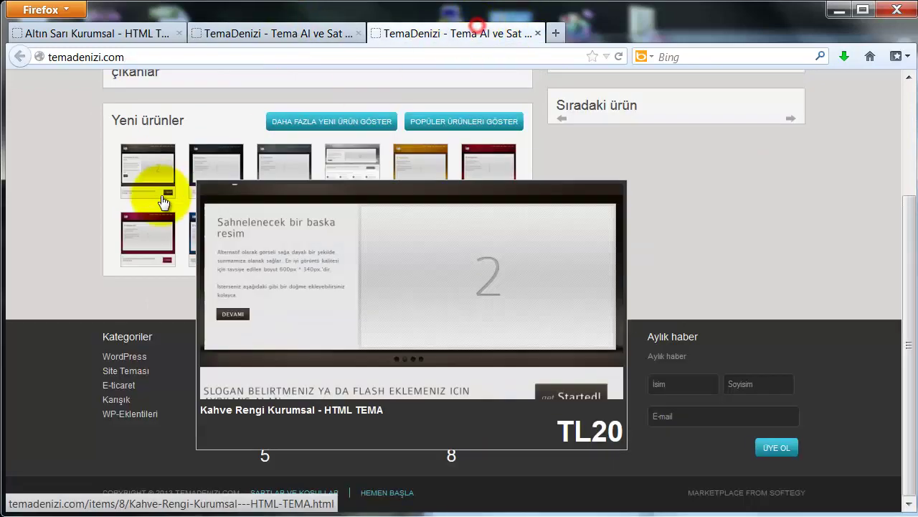
click(147, 170)
scroll(384, 305, down, 6)
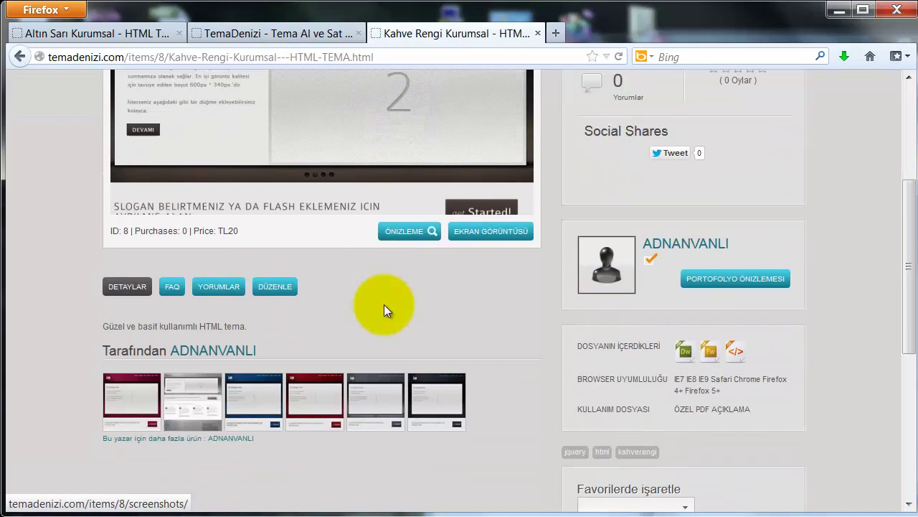
click(488, 205)
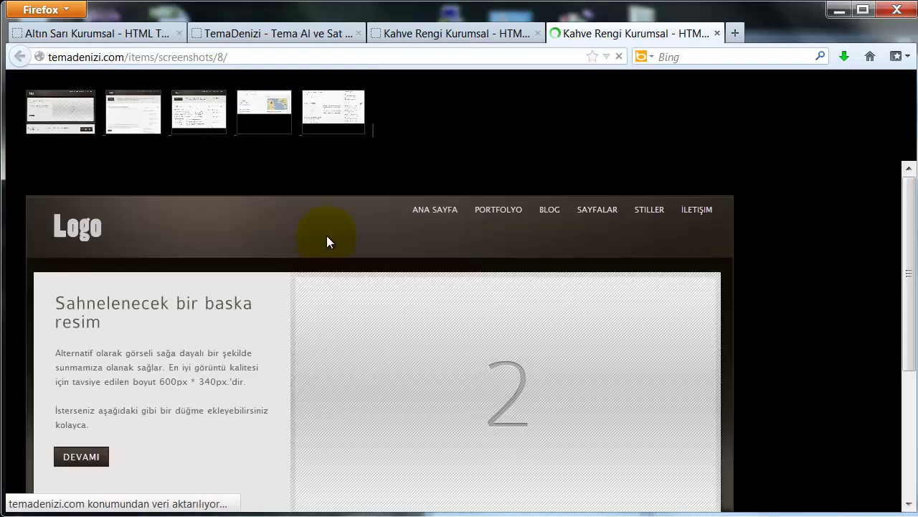
Step: View the first, second, fourth and sixth screenshots in the brown theme's gallery and return to its product page
scroll(327, 236, down, 5)
scroll(345, 341, up, 5)
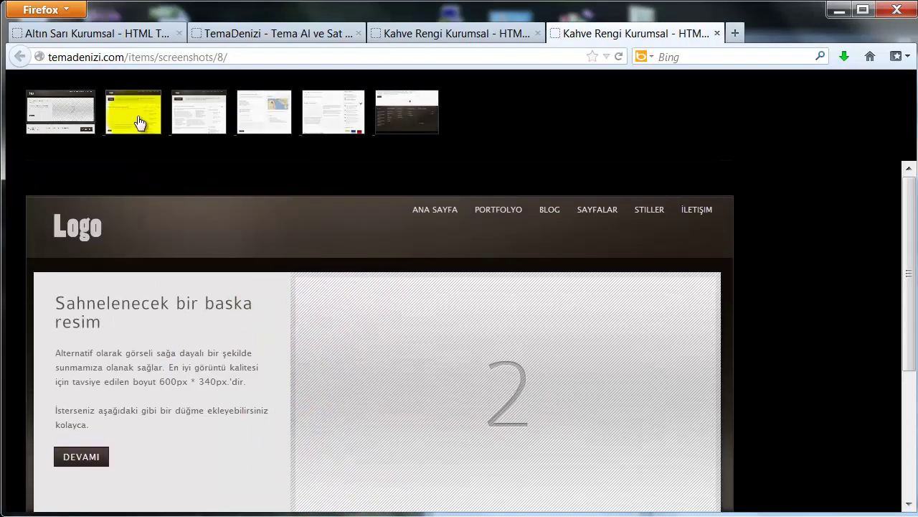
click(137, 115)
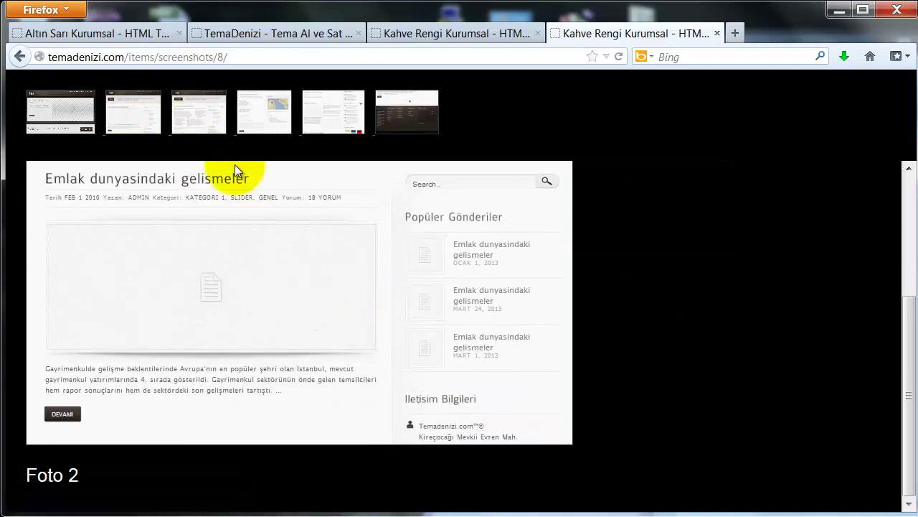
click(260, 113)
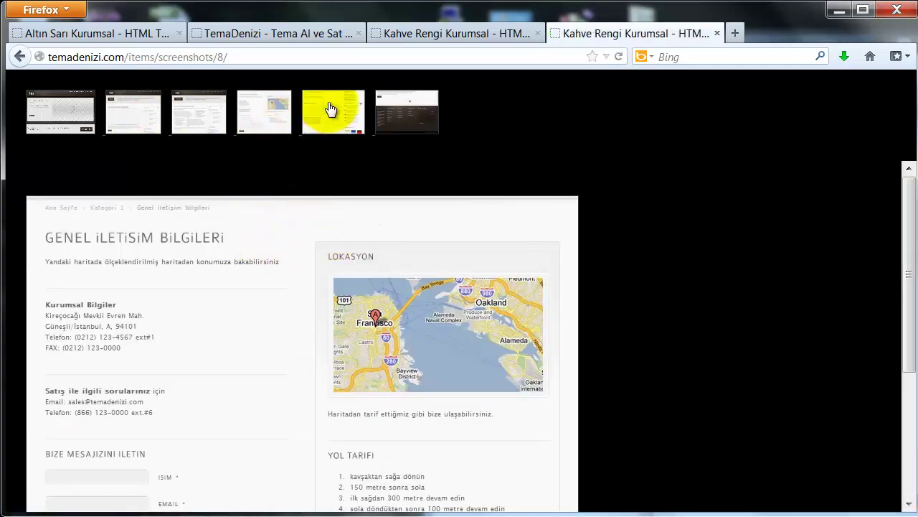
click(386, 115)
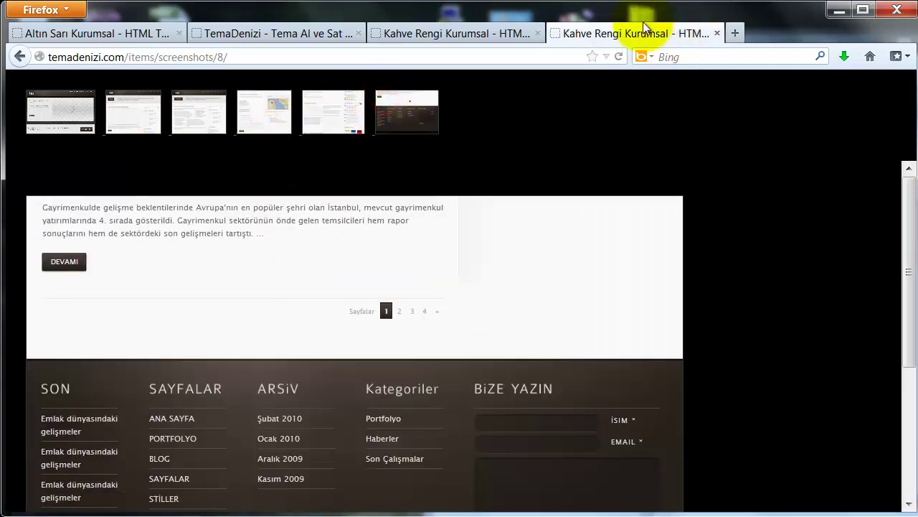
click(495, 33)
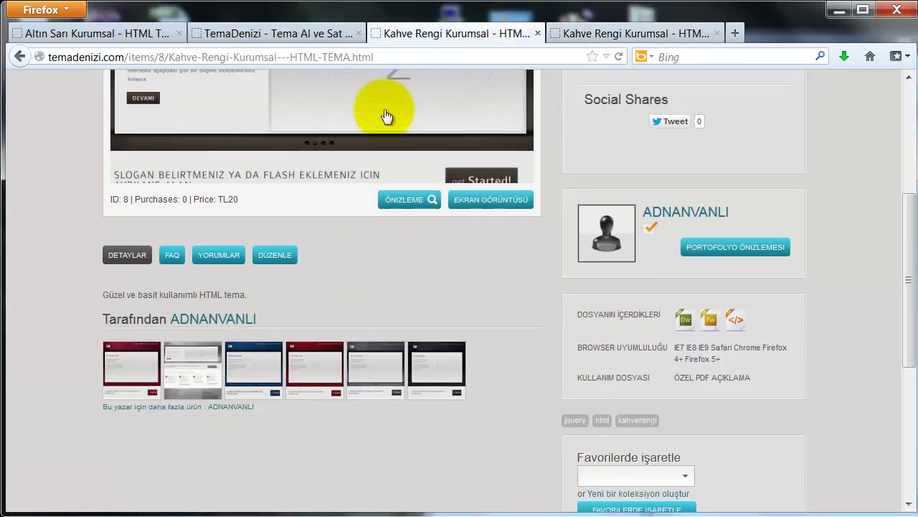
Step: Return to the upload form's Dosyalar section, switch to the ders folder in Windows Explorer and open the onizleme-yesil-tema folder
click(287, 34)
scroll(227, 343, down, 2)
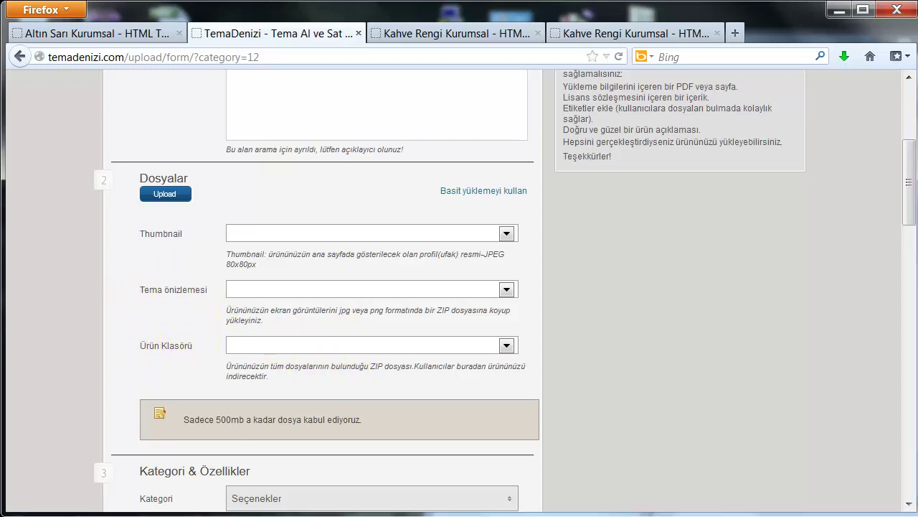
key(alt+Tab)
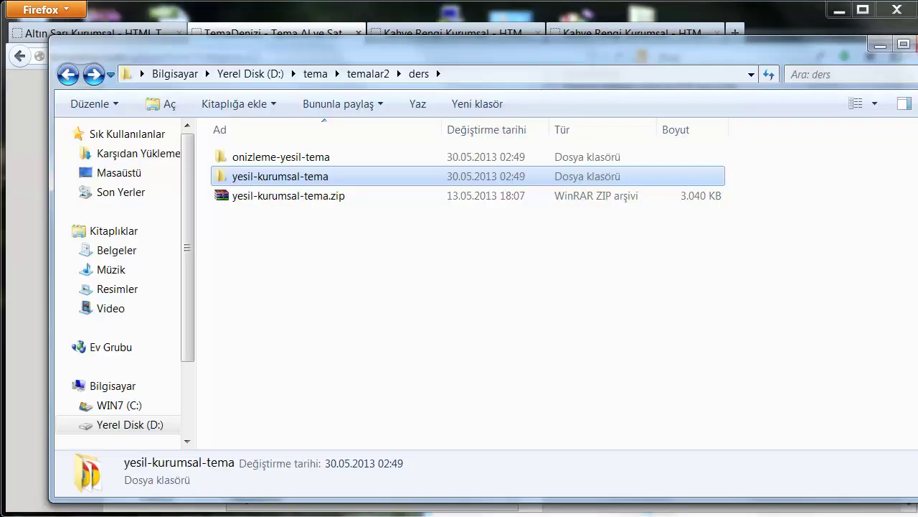
double_click(296, 158)
Step: Open onizleme1.jpg at full size, browse through the green theme's preview images and close the viewer
click(276, 185)
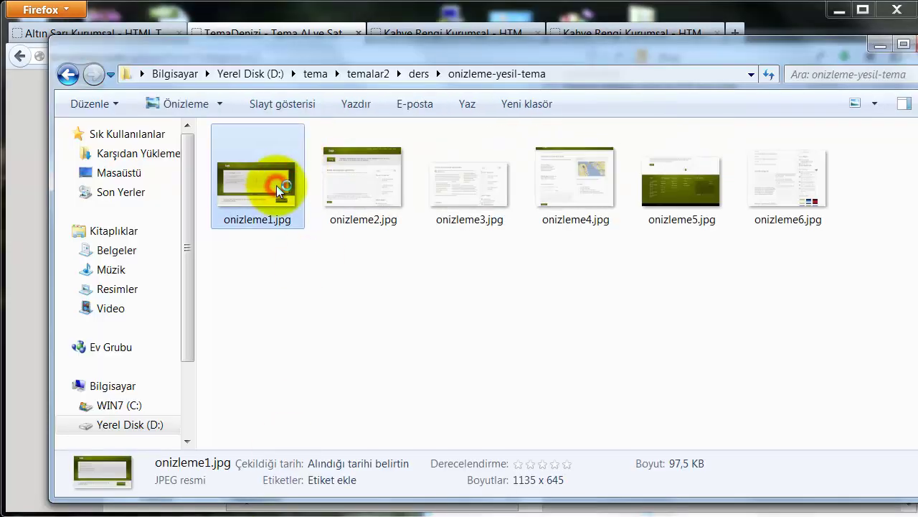
double_click(276, 185)
key(Right)
key(Right)
key(Right)
key(Left)
key(Left)
key(Left)
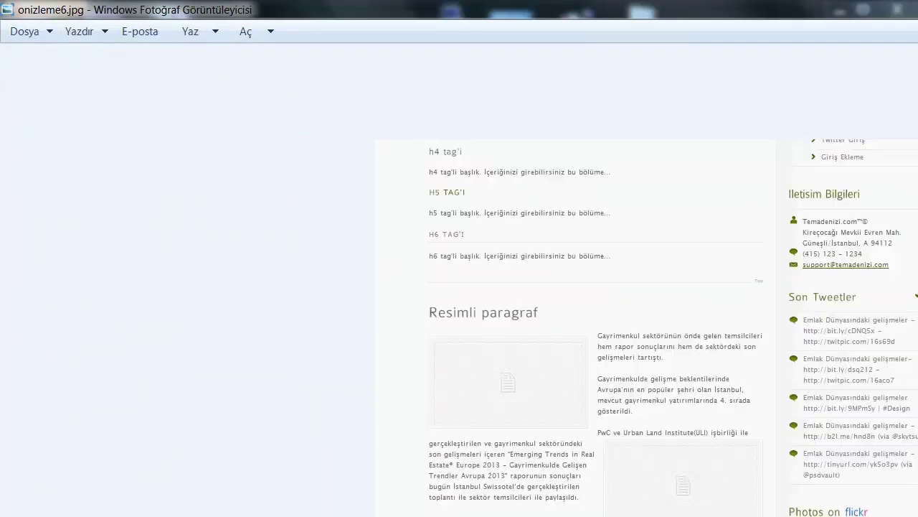
key(alt+F4)
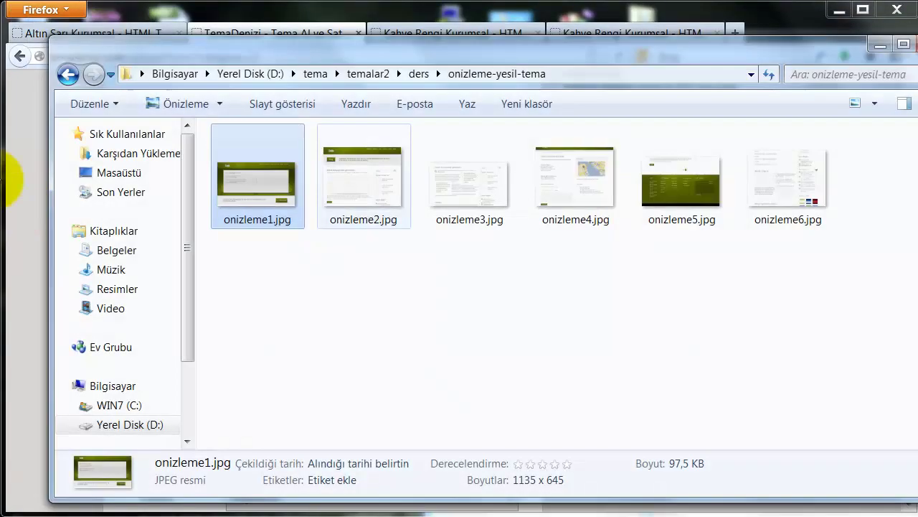
Step: Go back to the ders folder and create a new WinRAR archive there named onizleme-yesil-tema.rar
click(68, 75)
right_click(250, 247)
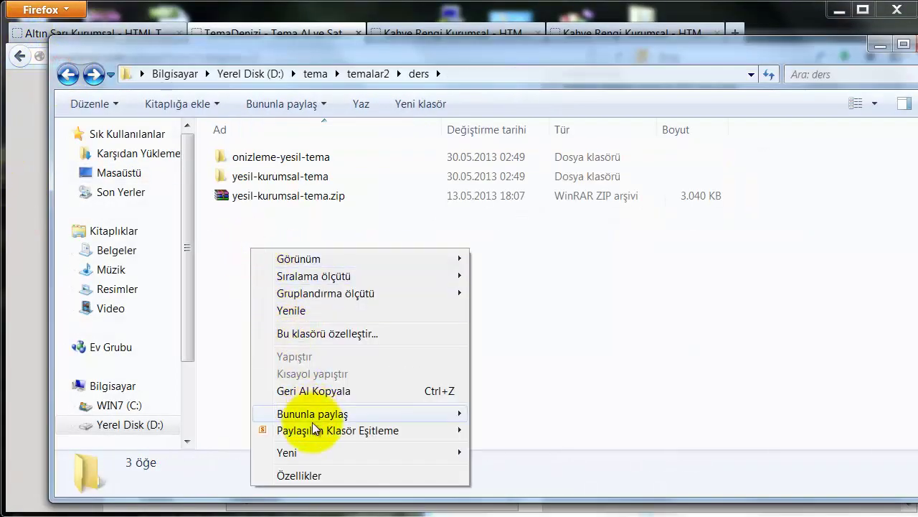
mouse_move(454, 452)
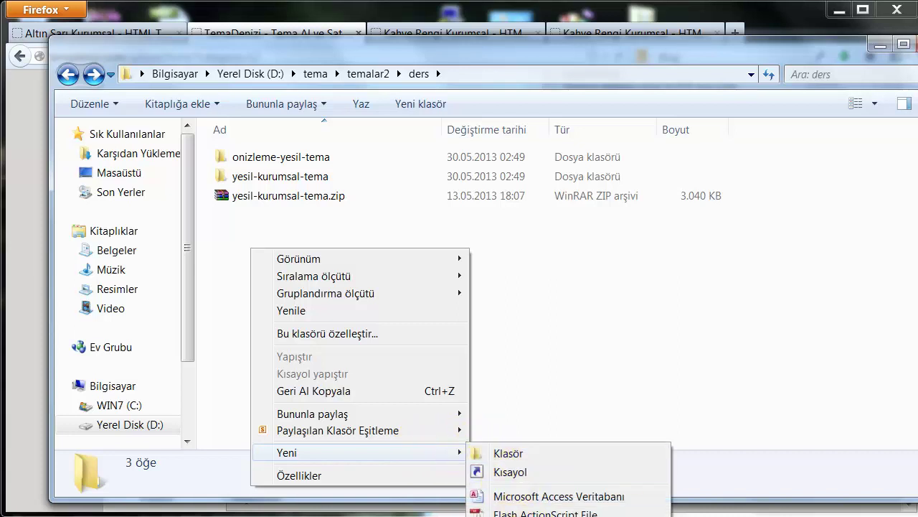
click(560, 516)
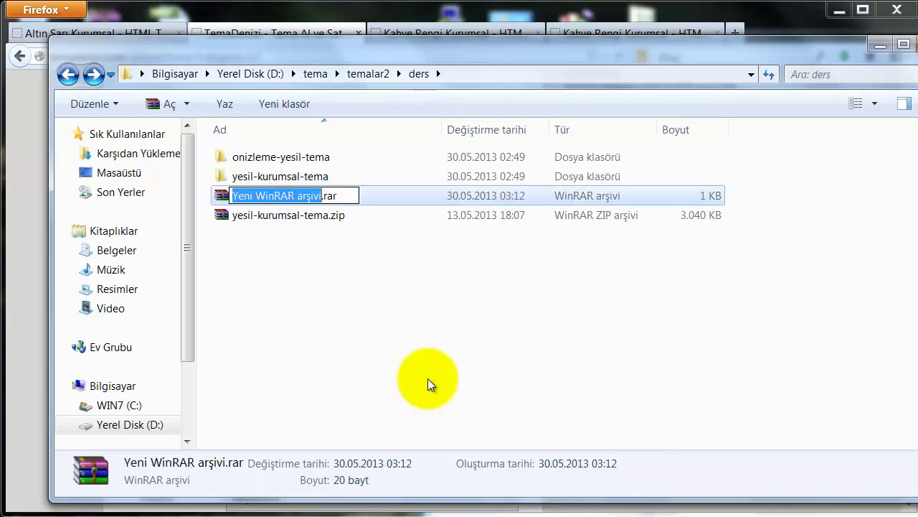
text(y)
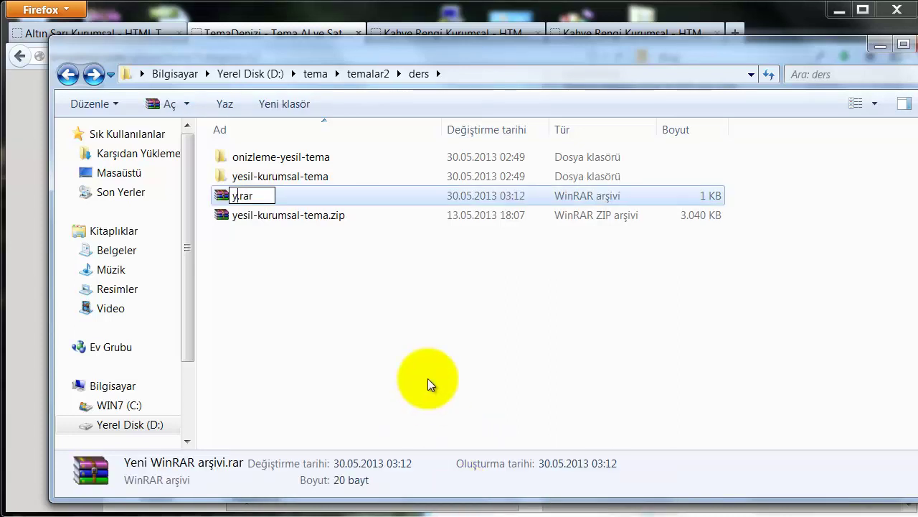
key(BackSpace)
text(onizleme)
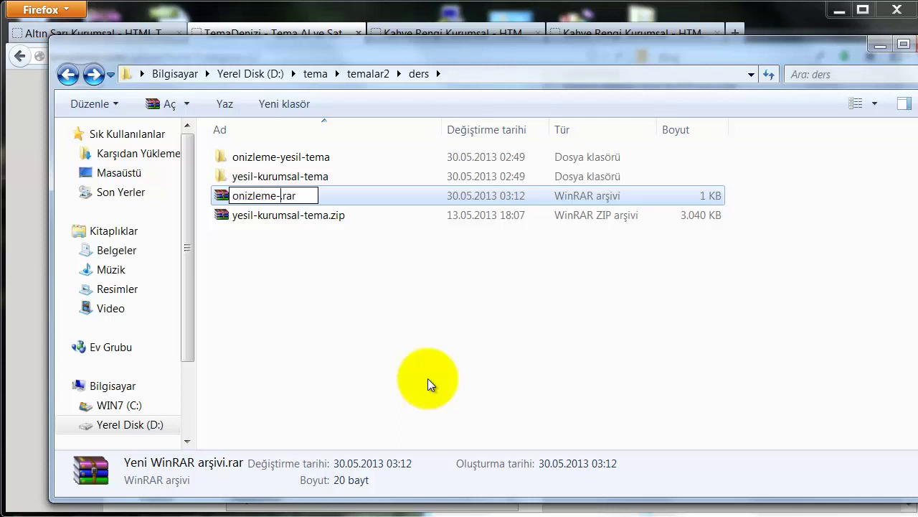
text(-yesil)
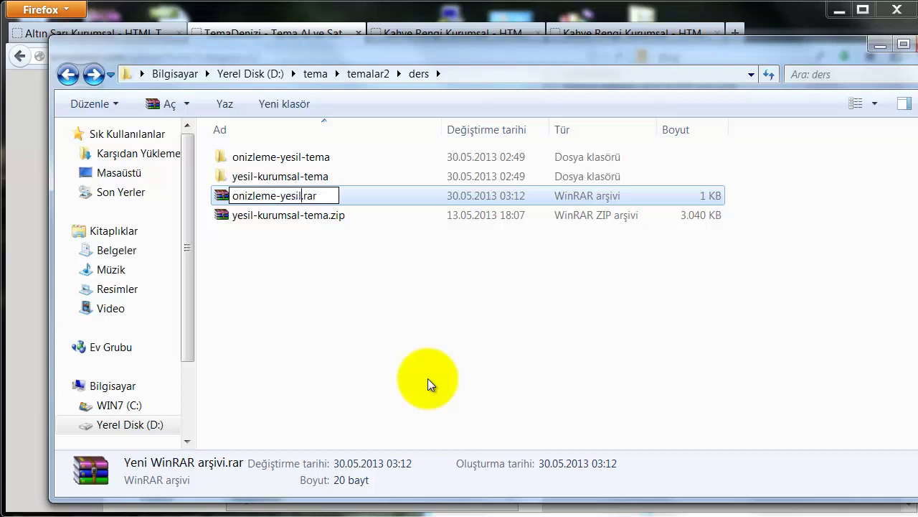
text(-tema)
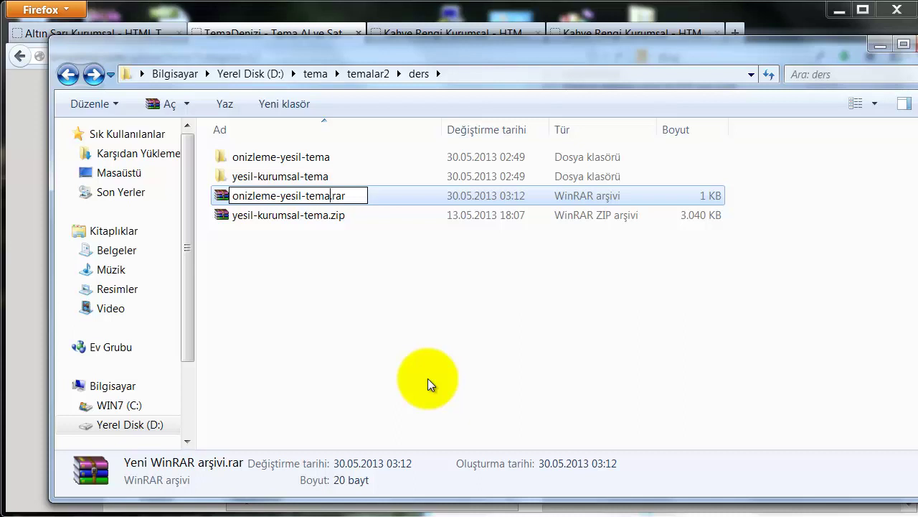
key(Return)
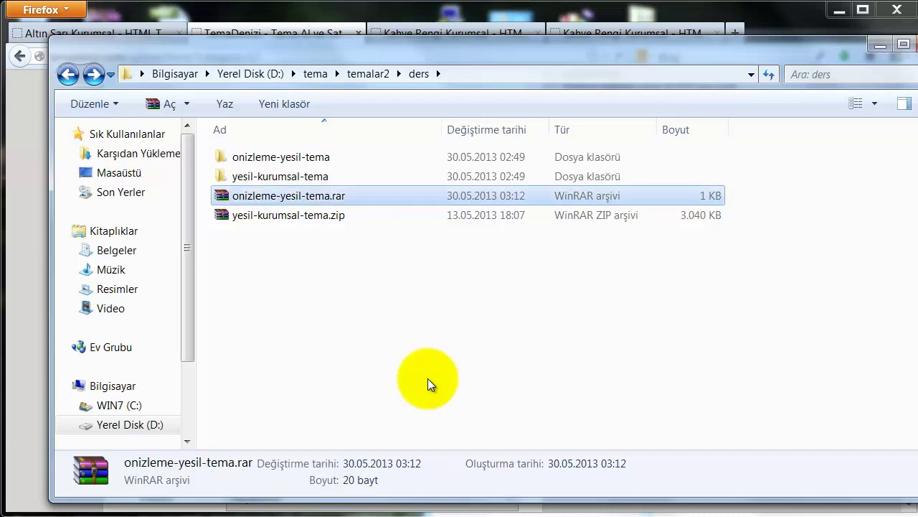
Step: Open onizleme-yesil-tema.rar in WinRAR, dismiss the licence notice and place its window beside the ders folder's file list
drag(266, 159, 260, 196)
double_click(271, 197)
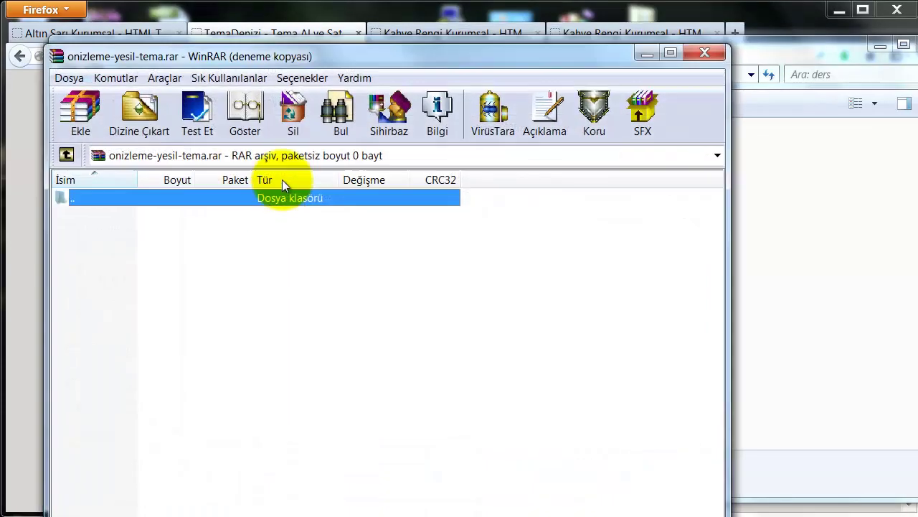
drag(287, 58, 636, 96)
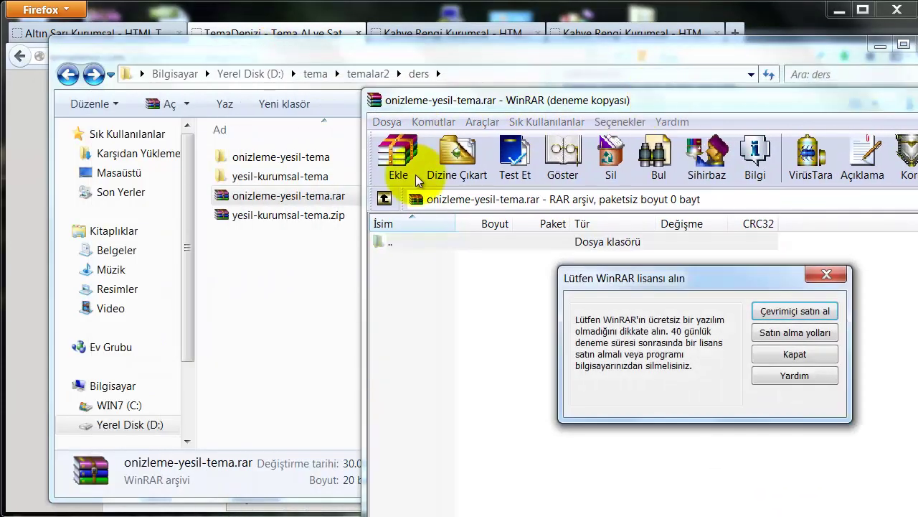
click(789, 354)
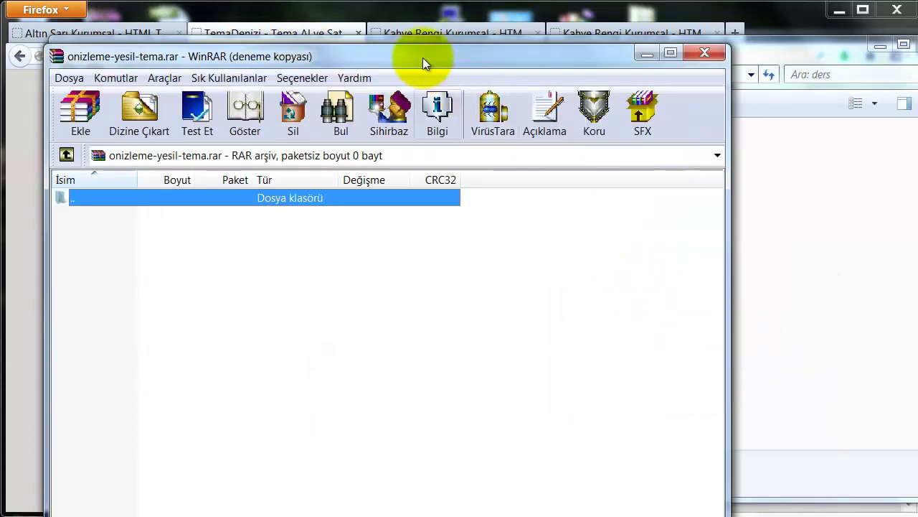
drag(423, 57, 865, 153)
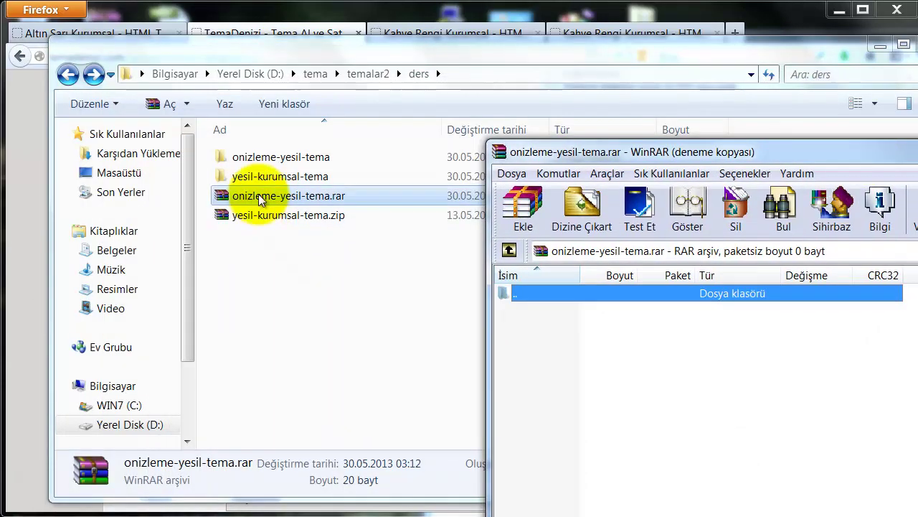
Step: Add onizleme1.jpg through onizleme6.jpg from the onizleme-yesil-tema folder to onizleme-yesil-tema.rar with the Normal compression method
double_click(291, 156)
drag(864, 160, 257, 212)
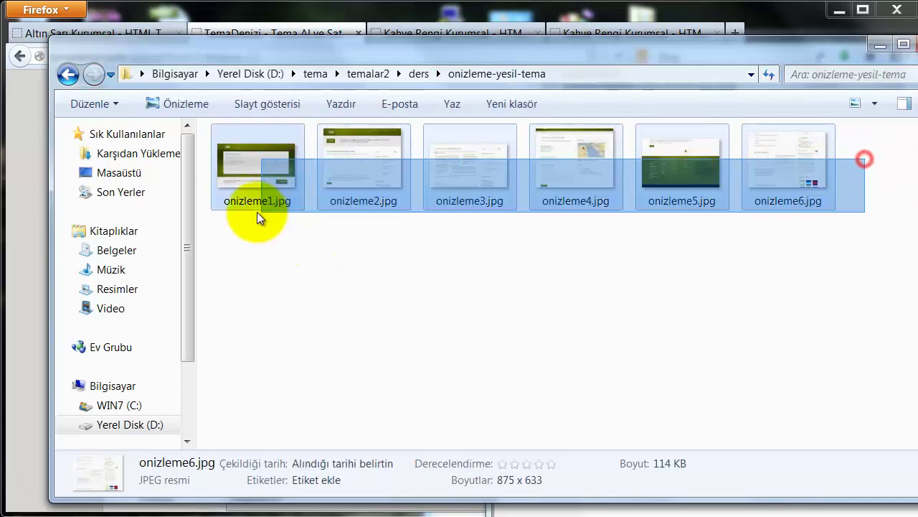
key(alt+Tab)
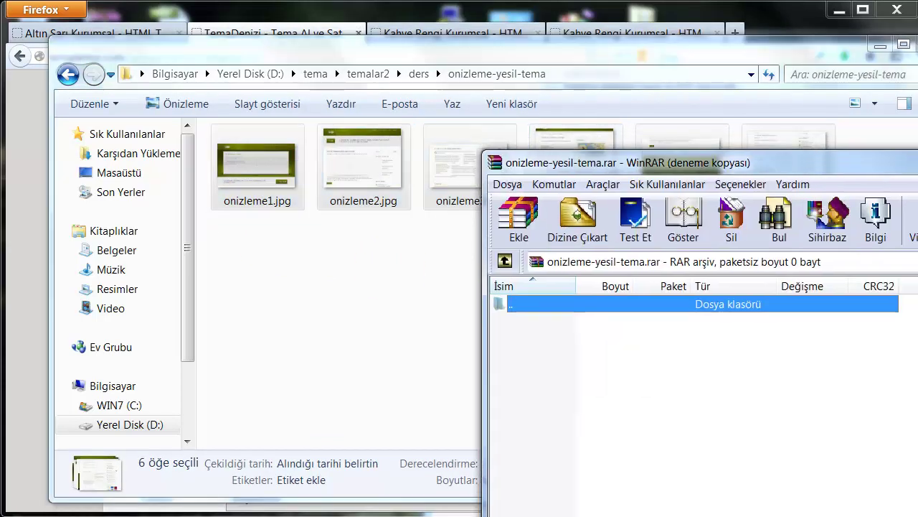
drag(355, 184, 565, 366)
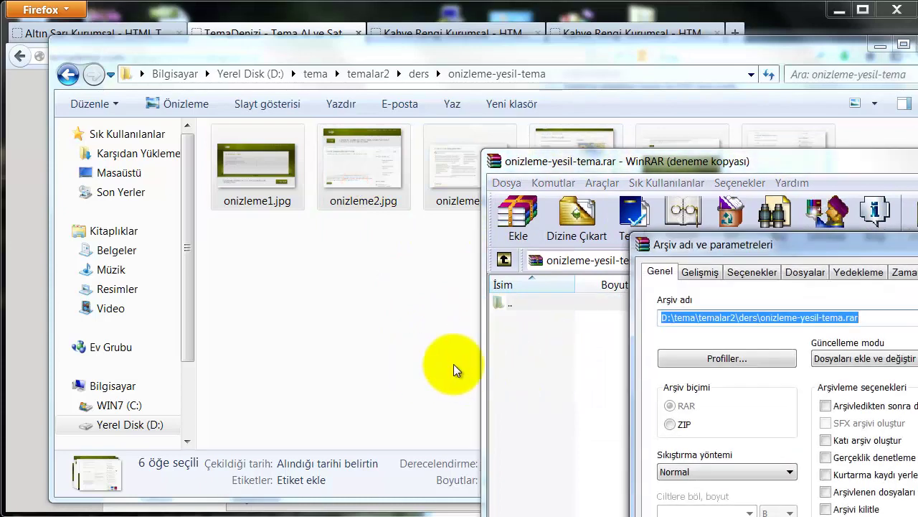
click(699, 161)
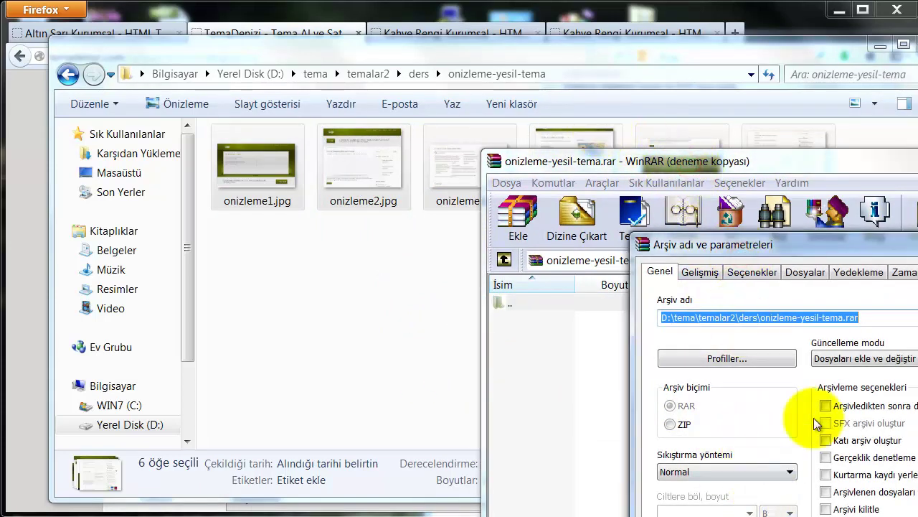
key(Return)
drag(700, 161, 736, 33)
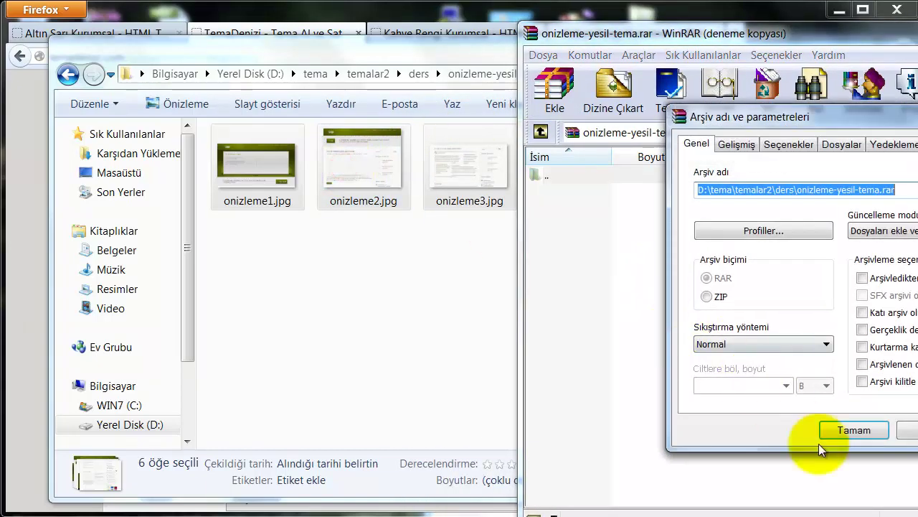
click(856, 431)
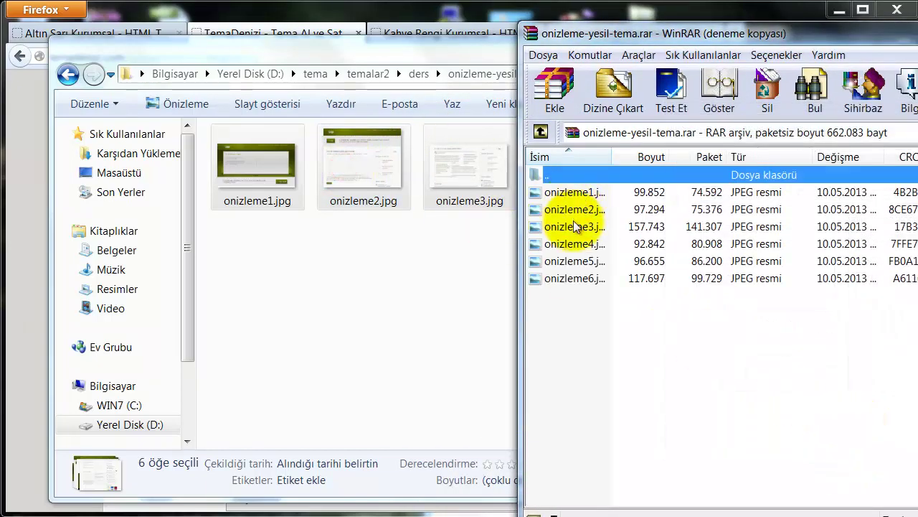
Step: Return to the ders folder, reopen onizleme-yesil-tema.rar to check its contents and close it
click(130, 78)
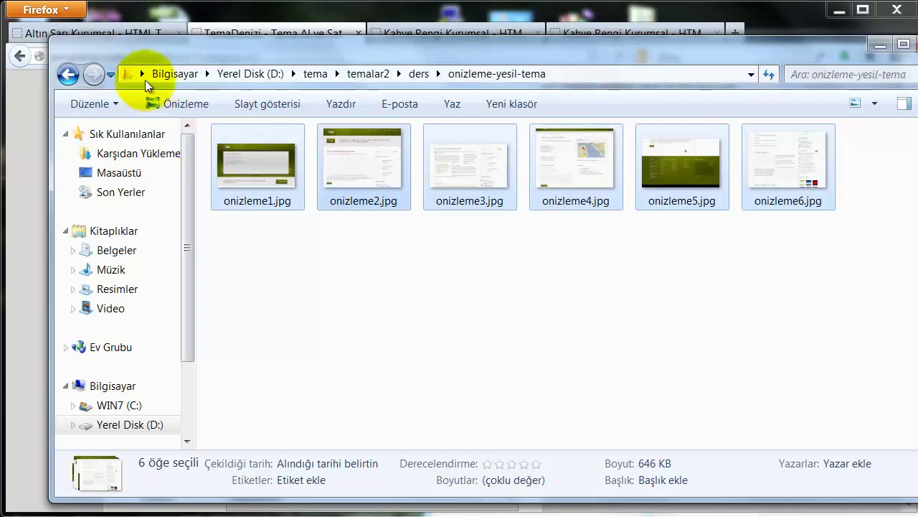
click(68, 75)
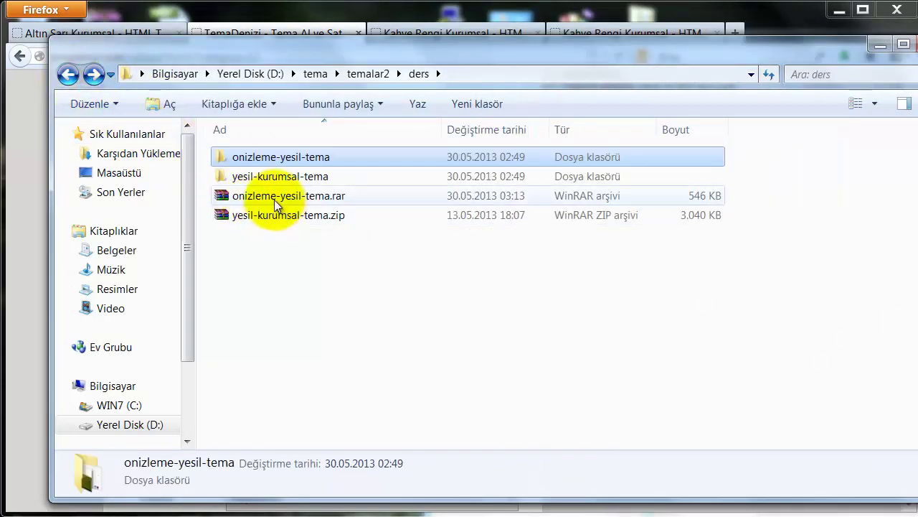
double_click(275, 199)
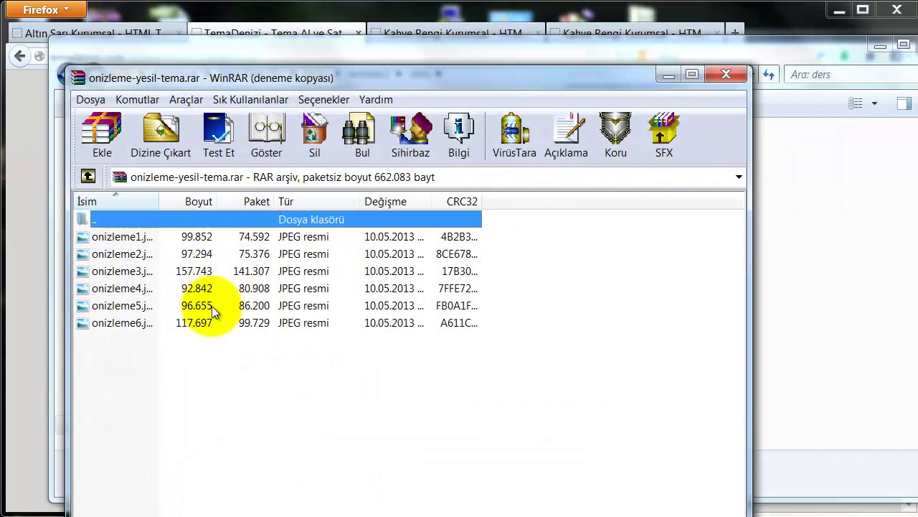
click(502, 331)
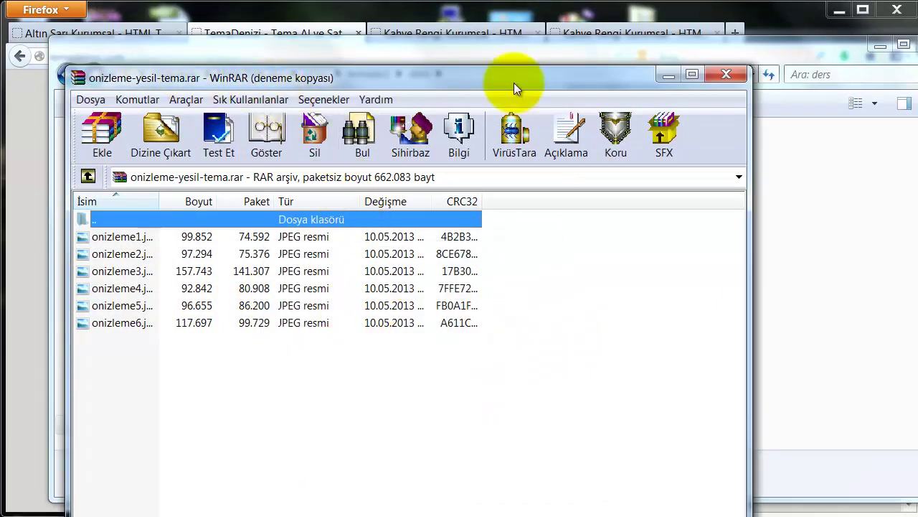
click(722, 81)
Step: Copy the name of onizleme-yesil-tema.rar and delete that archive from the ders folder
click(279, 192)
key(ctrl+c)
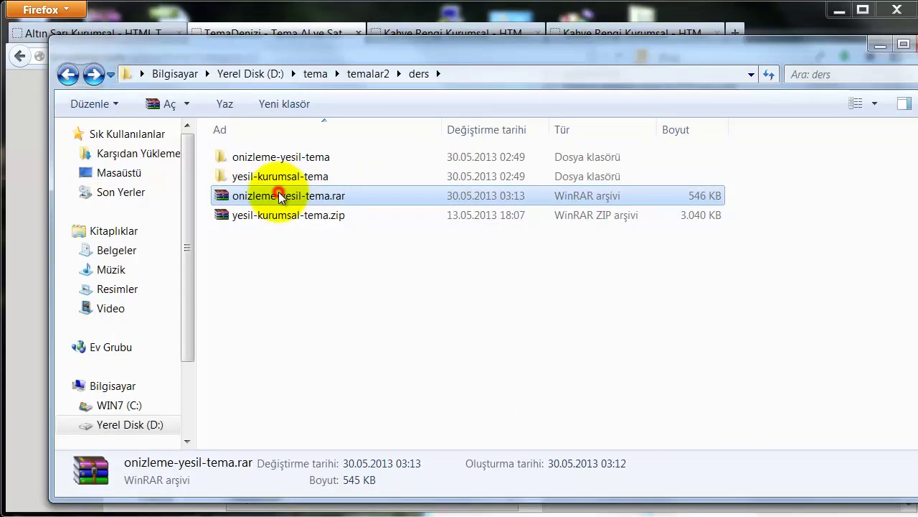
click(384, 241)
click(366, 199)
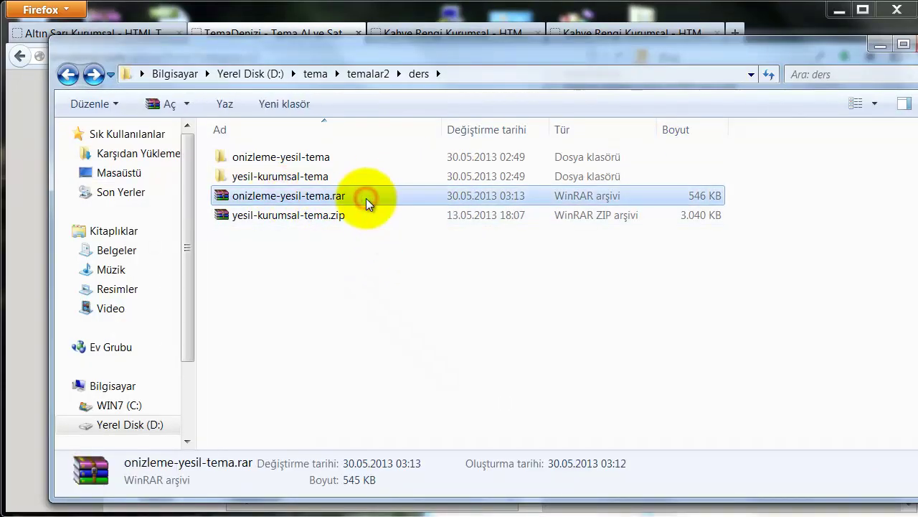
key(Delete)
key(Return)
Step: Create a new WinRAR ZIP archive in the ders folder named onizleme-yesil-tema.zip
right_click(343, 239)
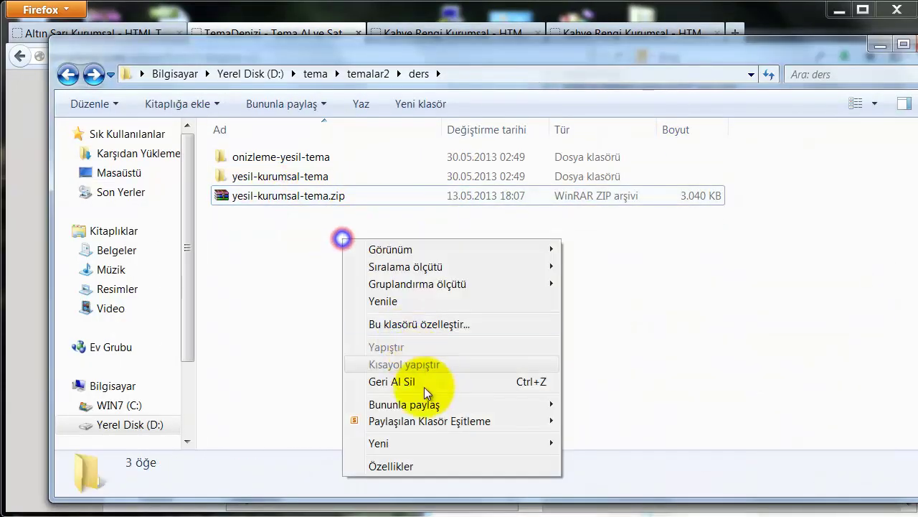
mouse_move(460, 445)
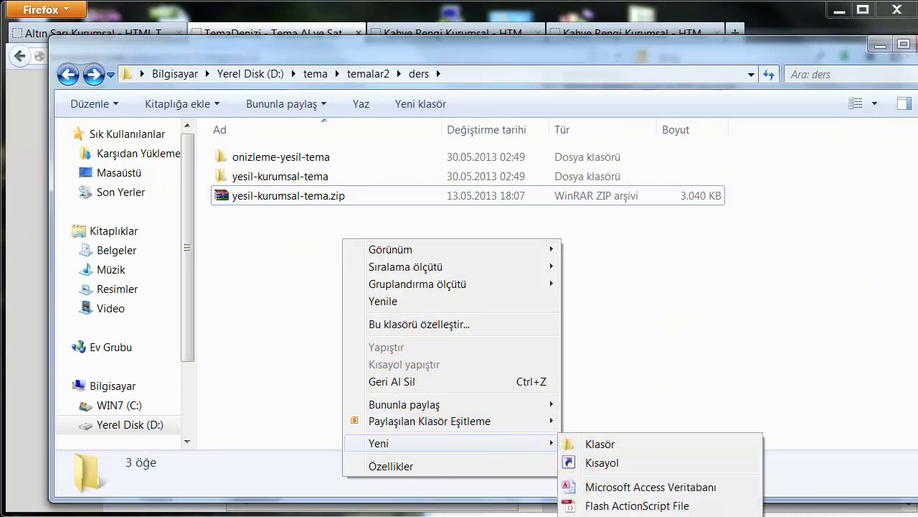
click(631, 513)
key(ctrl+v)
key(Return)
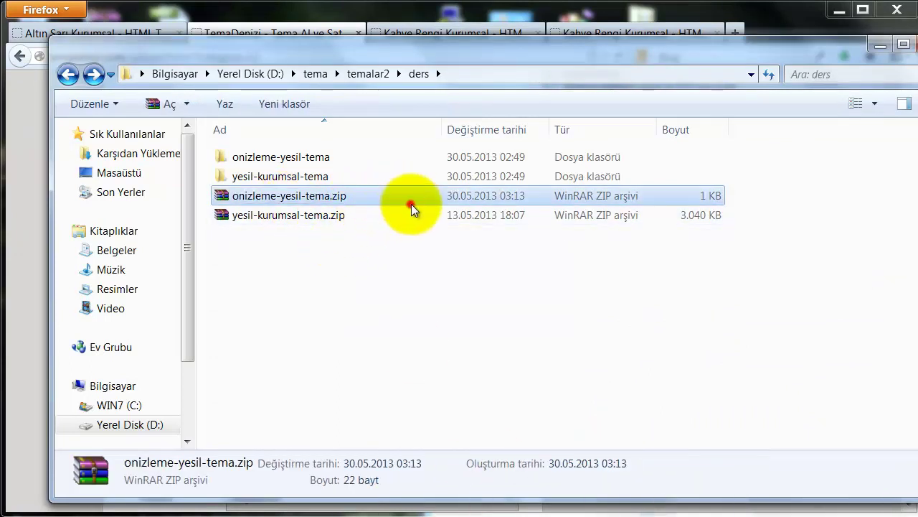
double_click(289, 195)
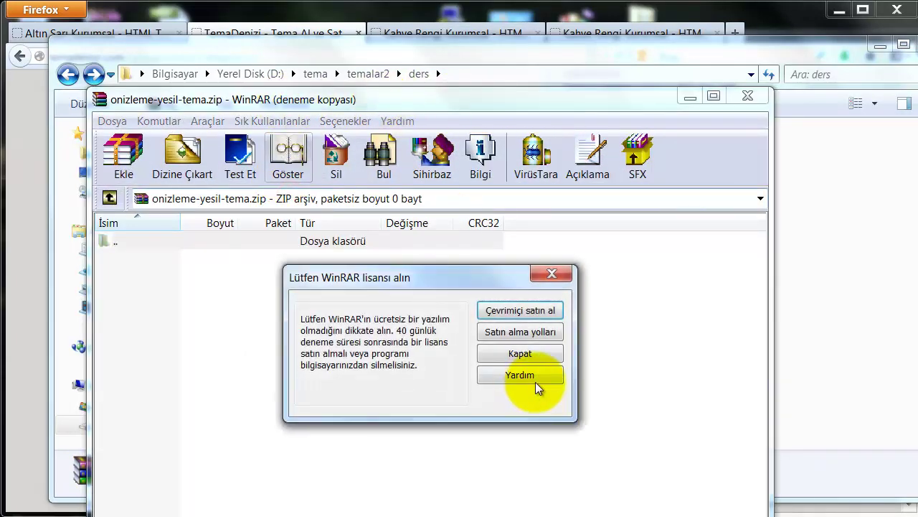
click(531, 353)
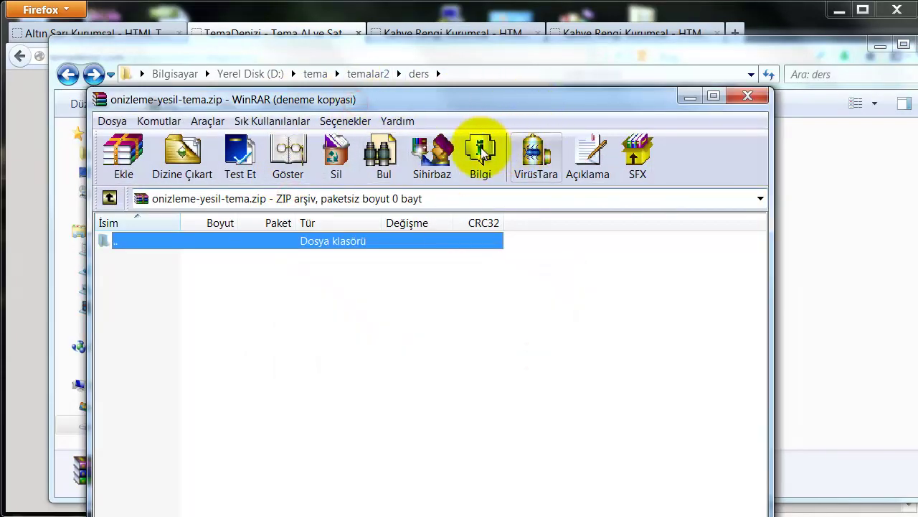
click(782, 251)
double_click(293, 161)
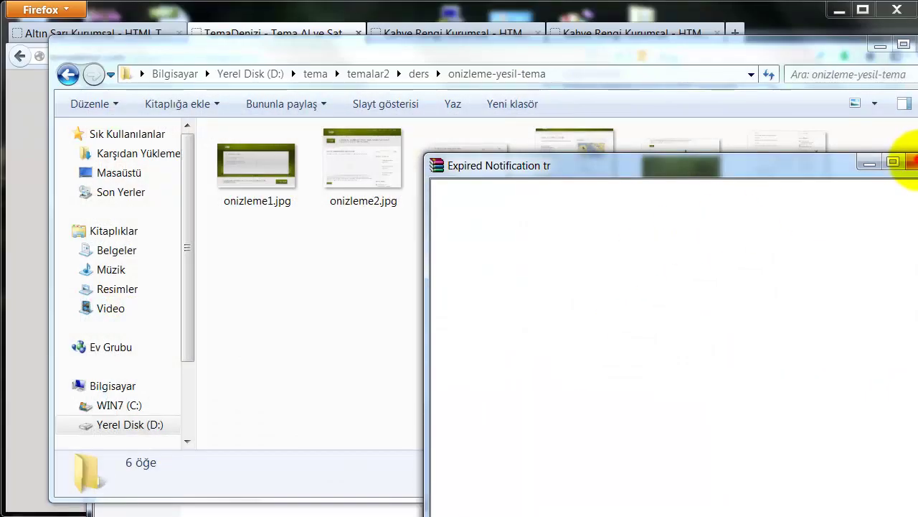
click(725, 164)
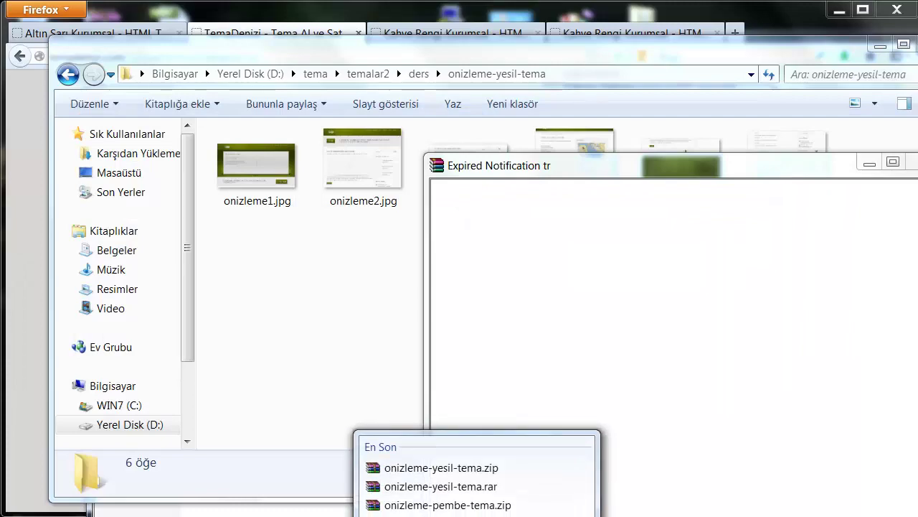
click(365, 297)
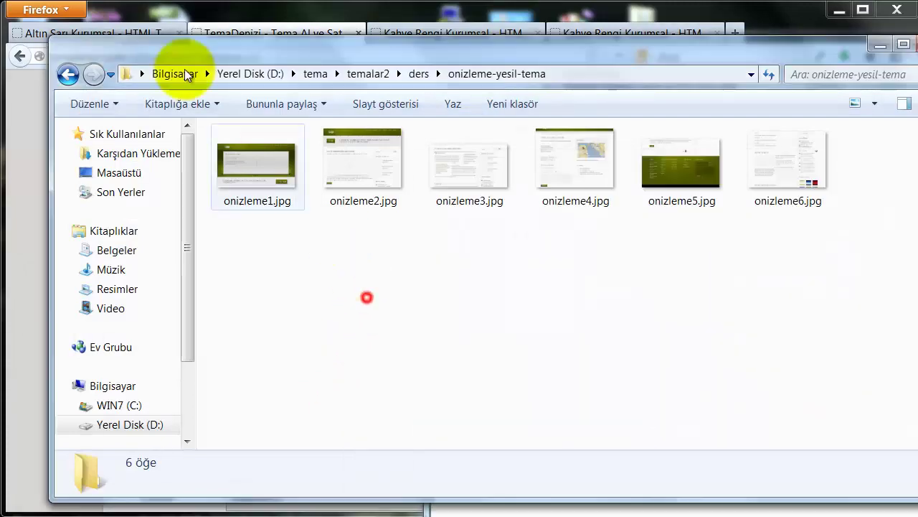
Step: Return to the ders folder, open onizleme-yesil-tema.zip in WinRAR and move its window aside from the folder window
click(69, 75)
double_click(278, 196)
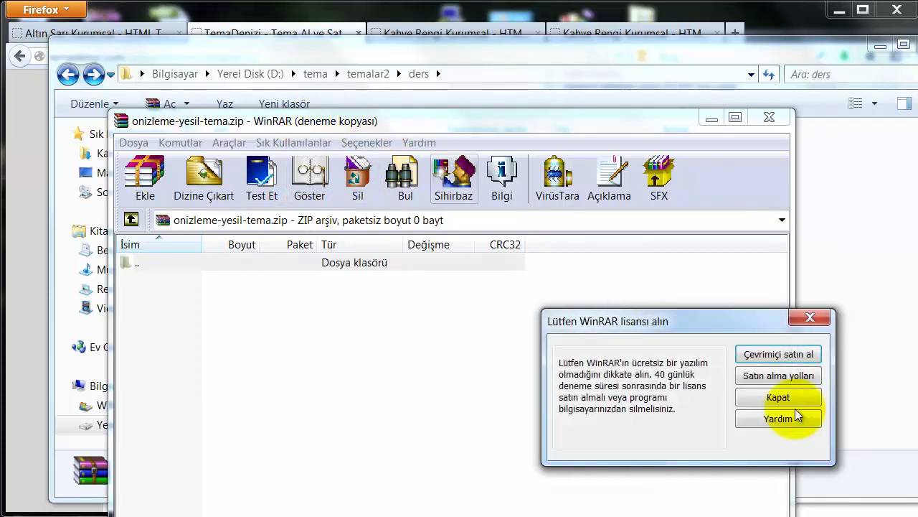
click(811, 396)
click(567, 122)
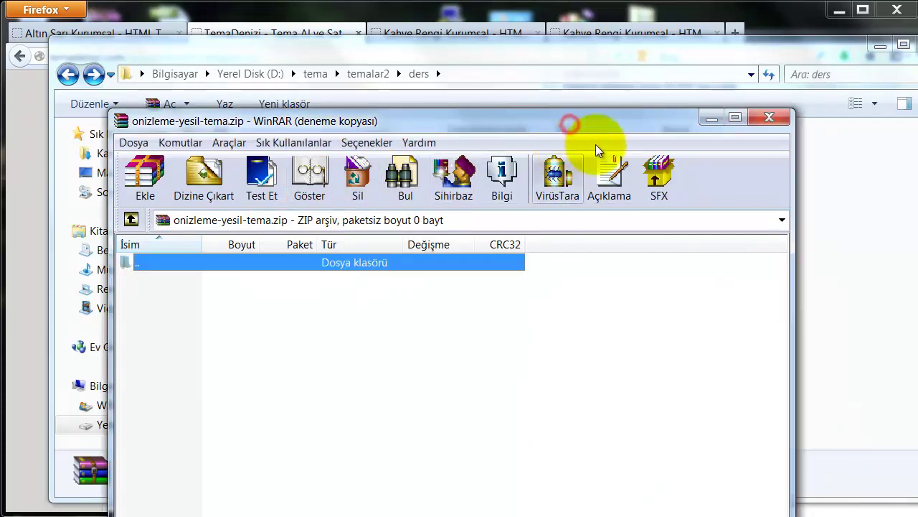
click(549, 106)
click(409, 511)
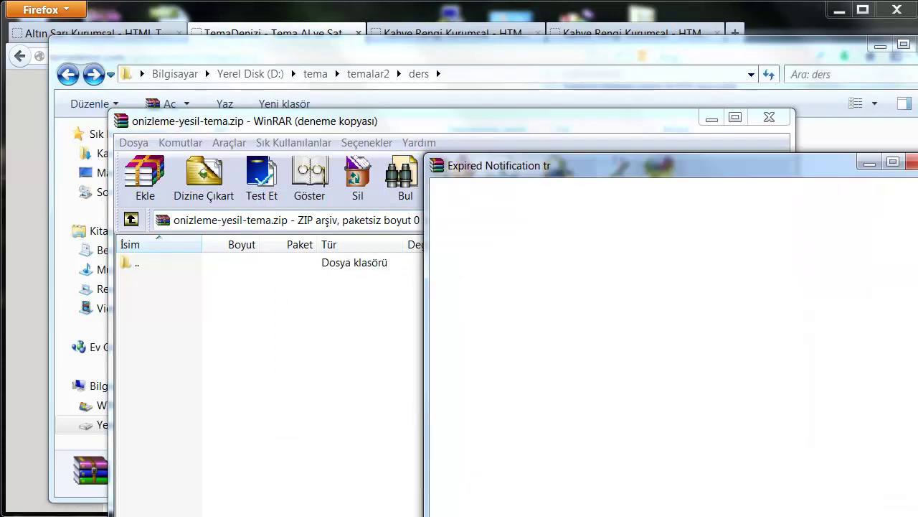
click(905, 158)
drag(549, 121, 888, 89)
Step: Add onizleme1.jpg through onizleme6.jpg from the onizleme-yesil-tema folder to onizleme-yesil-tema.zip with the Normal compression method
double_click(330, 156)
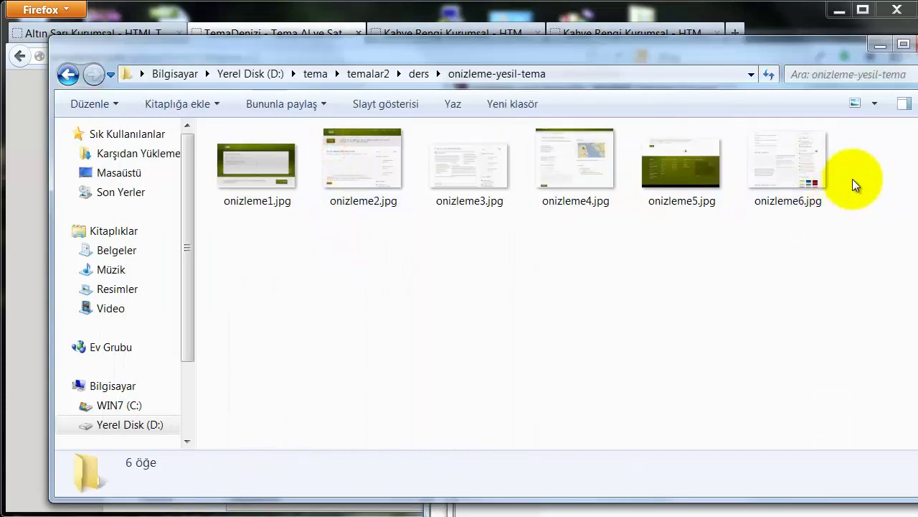
drag(856, 162, 517, 287)
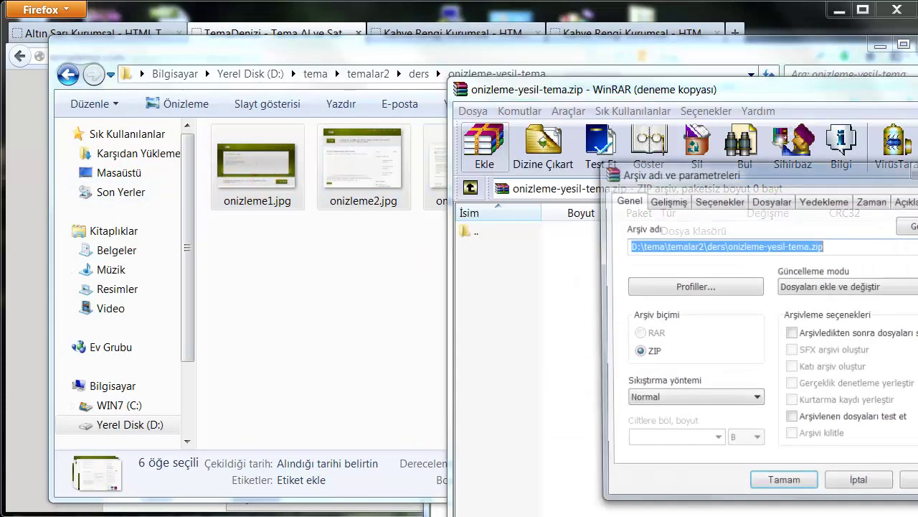
click(780, 483)
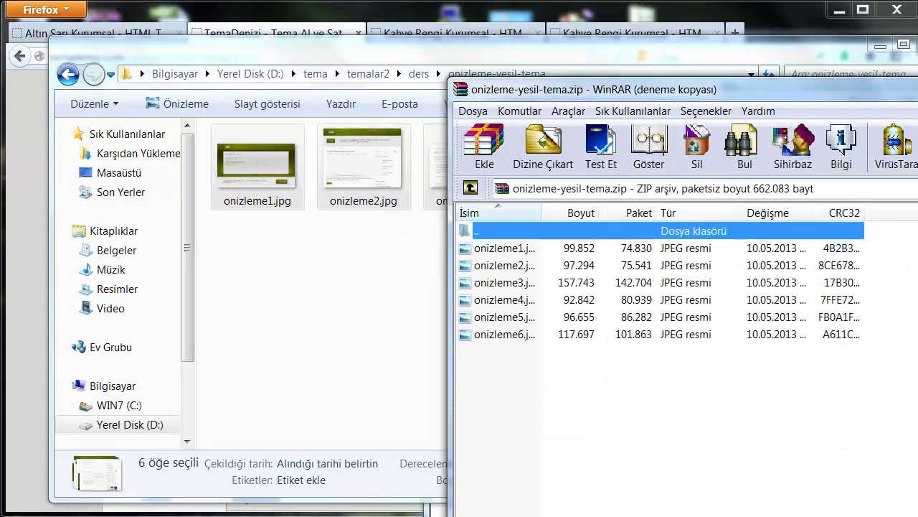
Step: Go back to the ders folder, reopen onizleme-yesil-tema.zip to check its contents and close it
click(277, 117)
click(68, 75)
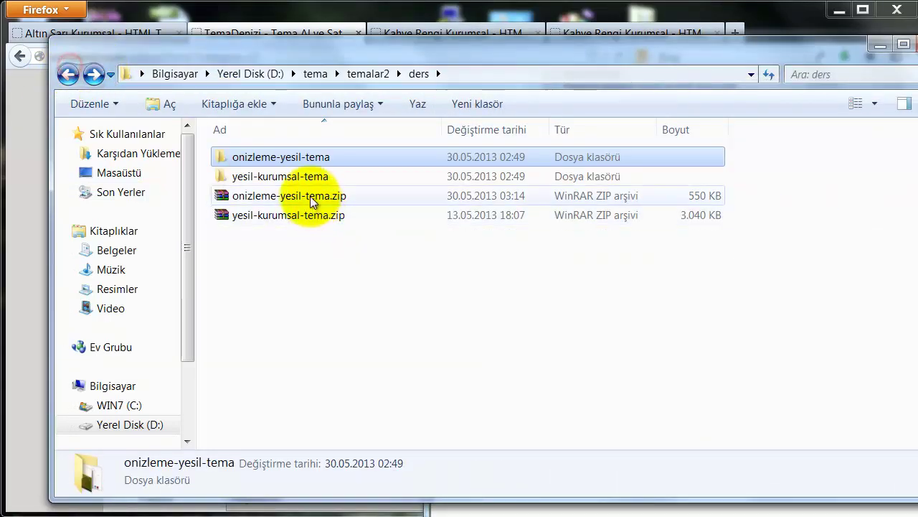
double_click(308, 198)
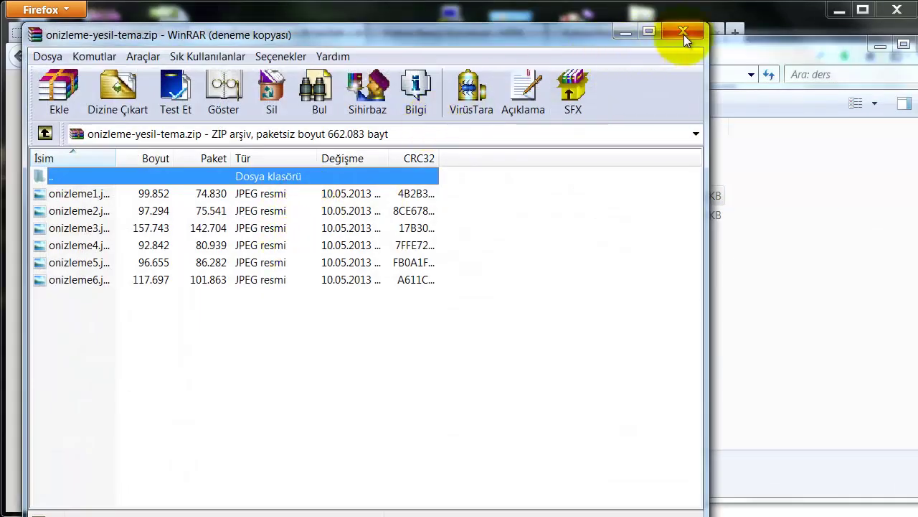
click(683, 35)
Step: Compare the contents of the yesil-kurumsal-tema folder with those of yesil-kurumsal-tema.zip, and close the archive
double_click(260, 177)
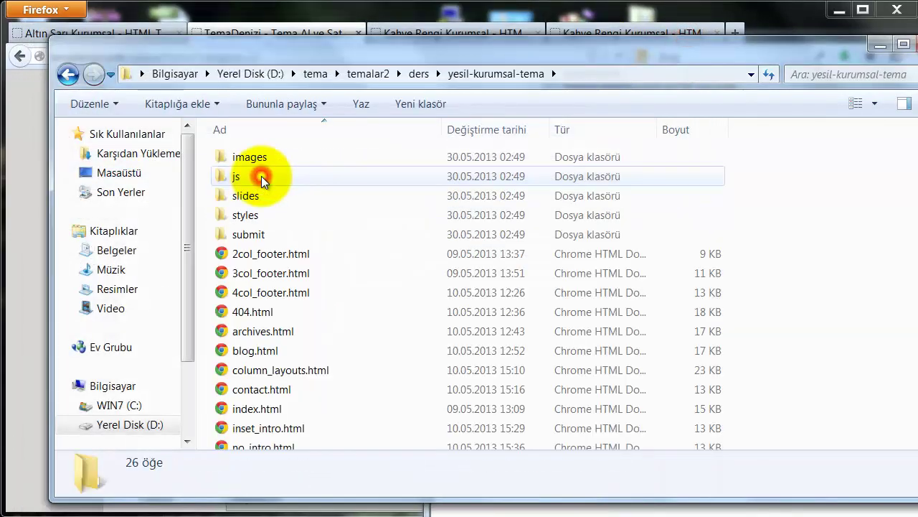
scroll(291, 321, down, 4)
scroll(351, 293, up, 4)
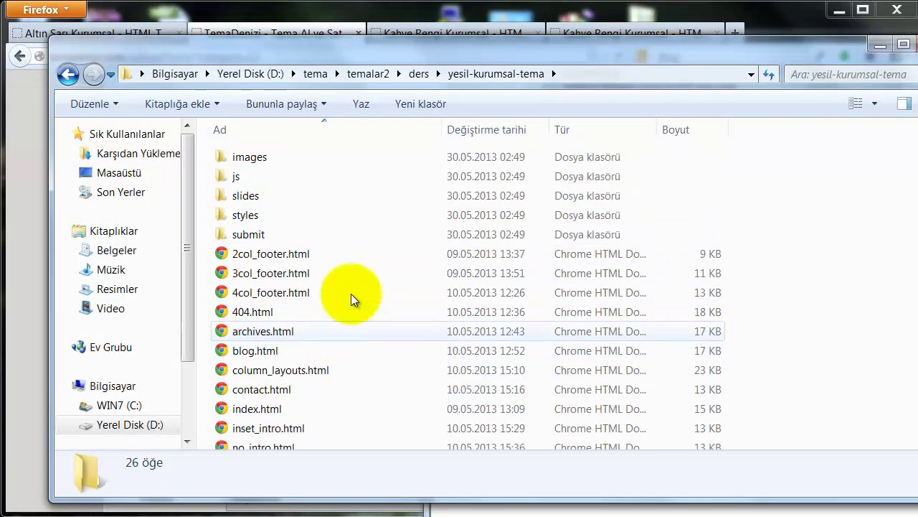
click(68, 75)
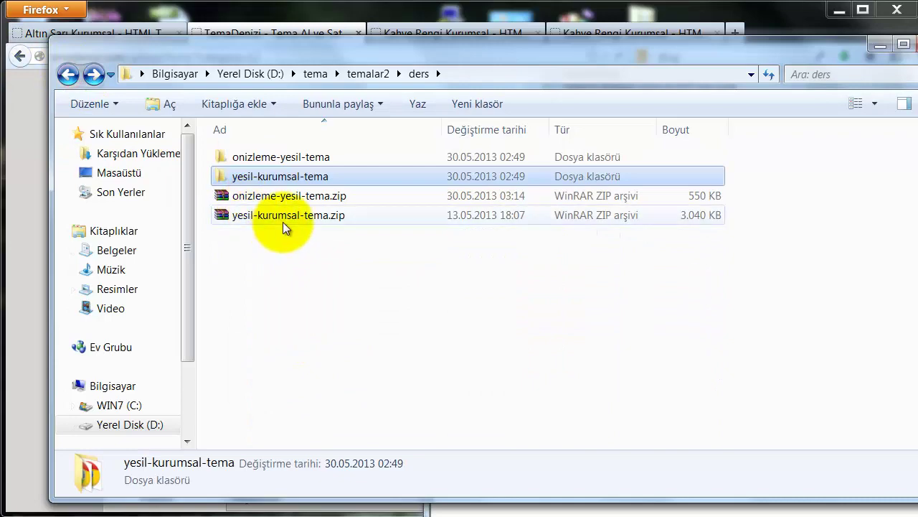
double_click(285, 219)
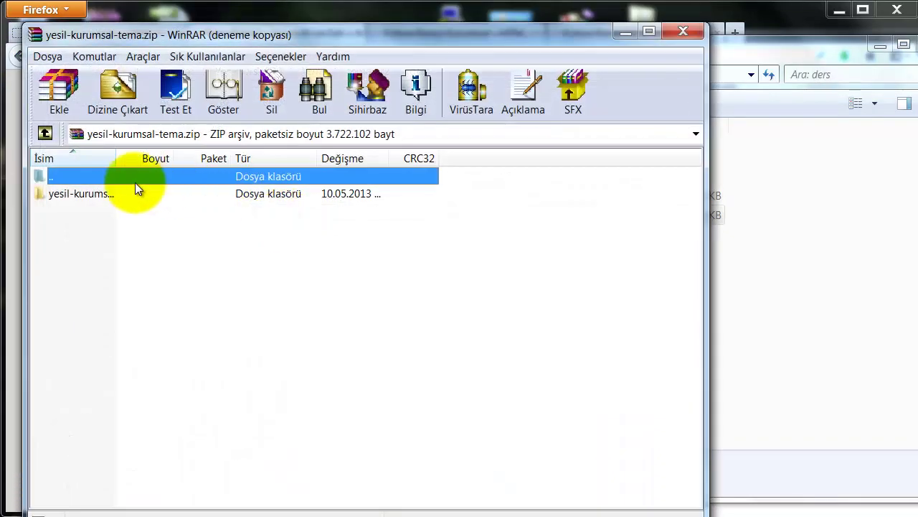
double_click(128, 194)
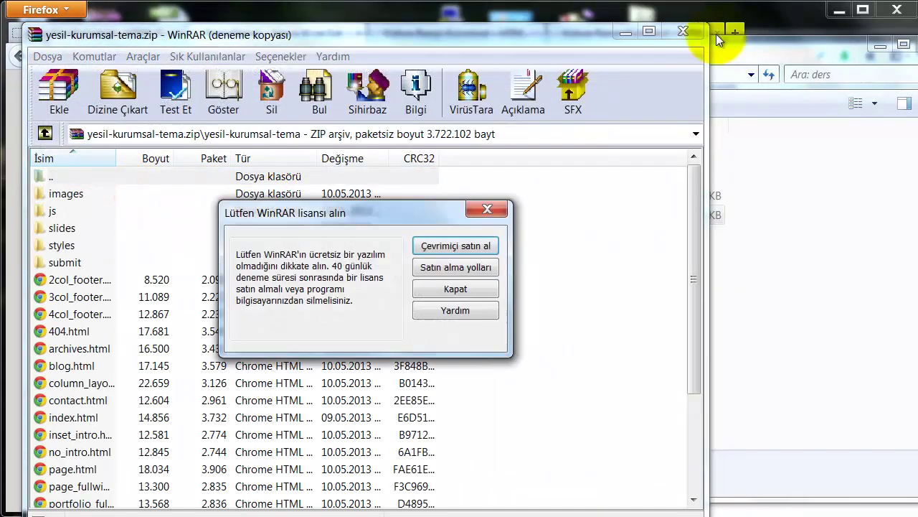
click(474, 284)
click(684, 32)
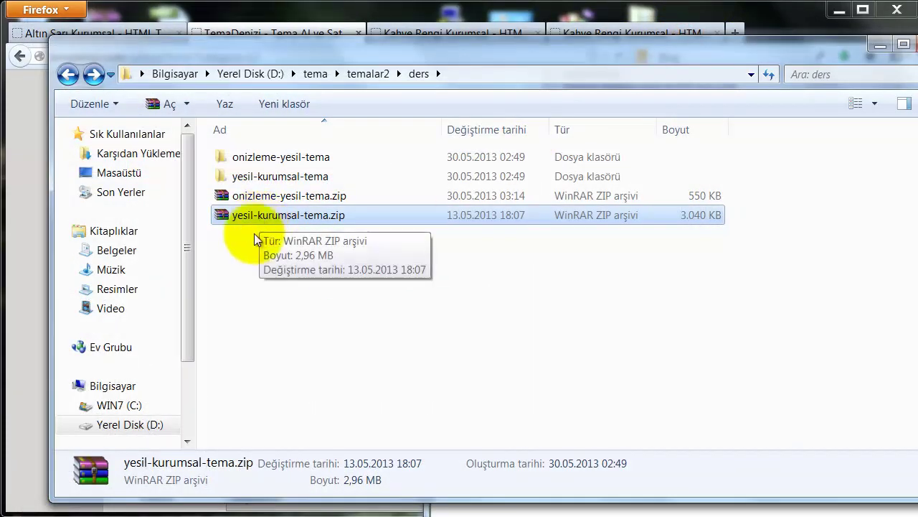
Step: Switch to Firefox and review the Kahve Rengi Kurumsal product page and the file fields of the upload form
click(266, 198)
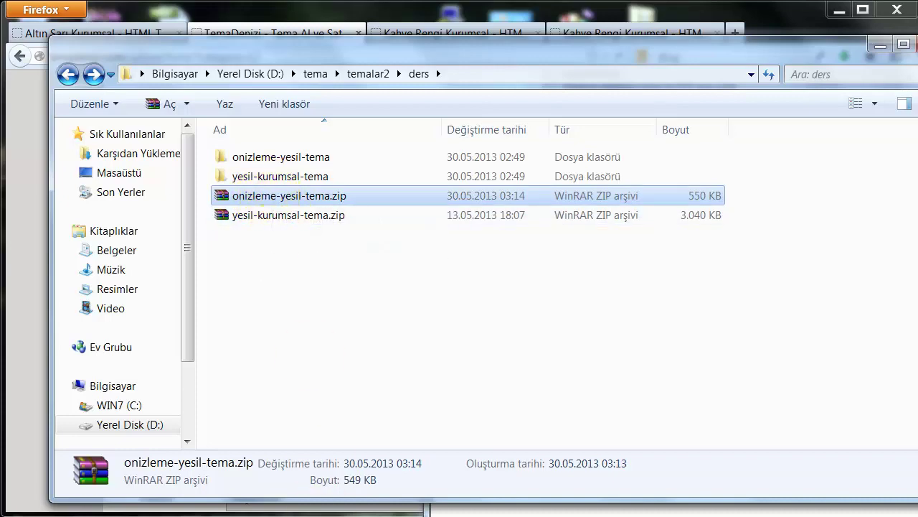
key(alt+Tab)
click(483, 36)
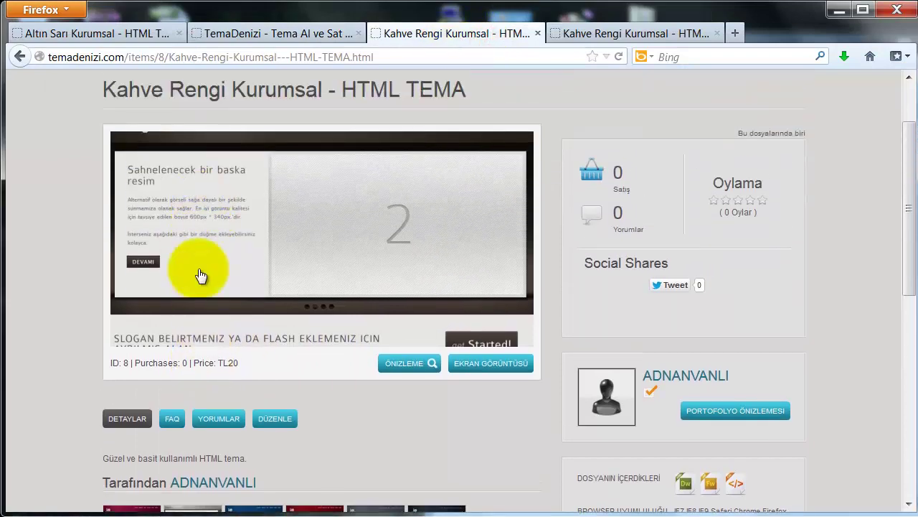
mouse_move(155, 409)
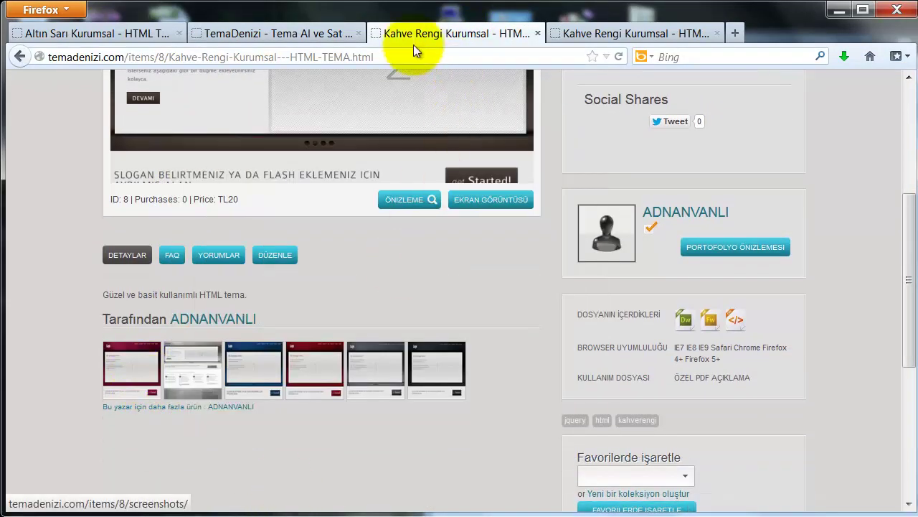
click(323, 35)
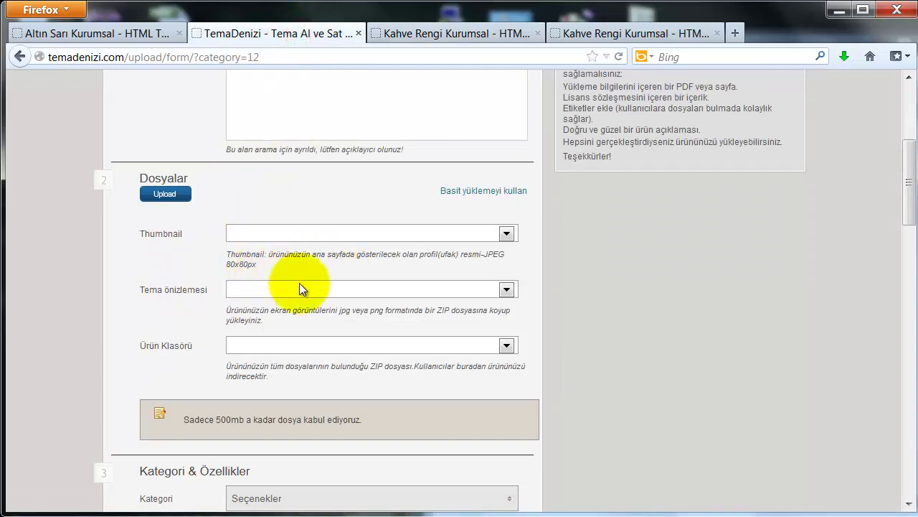
Step: Open onizleme1.jpg from the onizleme-yesil-tema folder in Adobe Fireworks
key(alt+Tab)
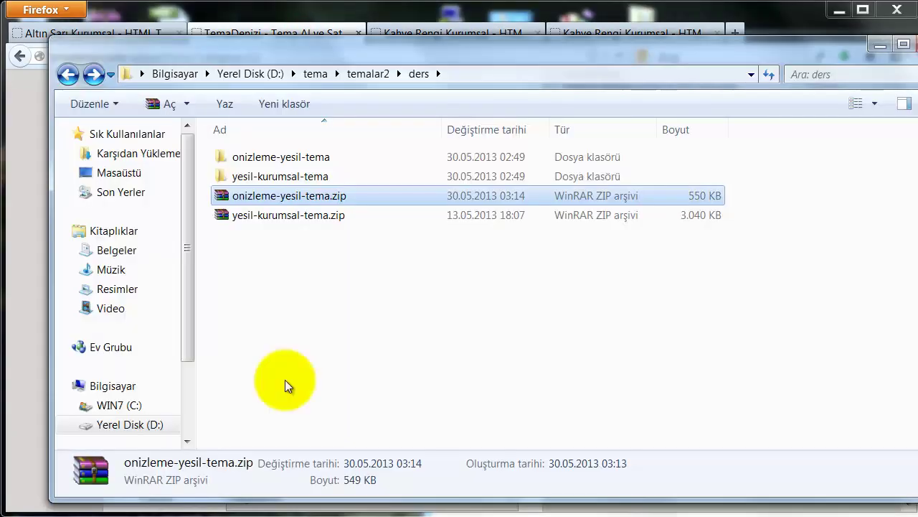
double_click(275, 155)
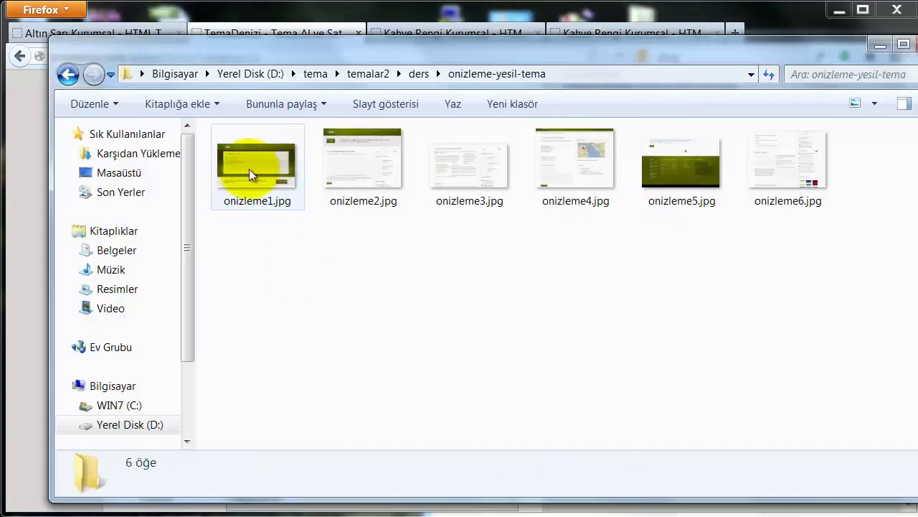
click(250, 170)
right_click(251, 170)
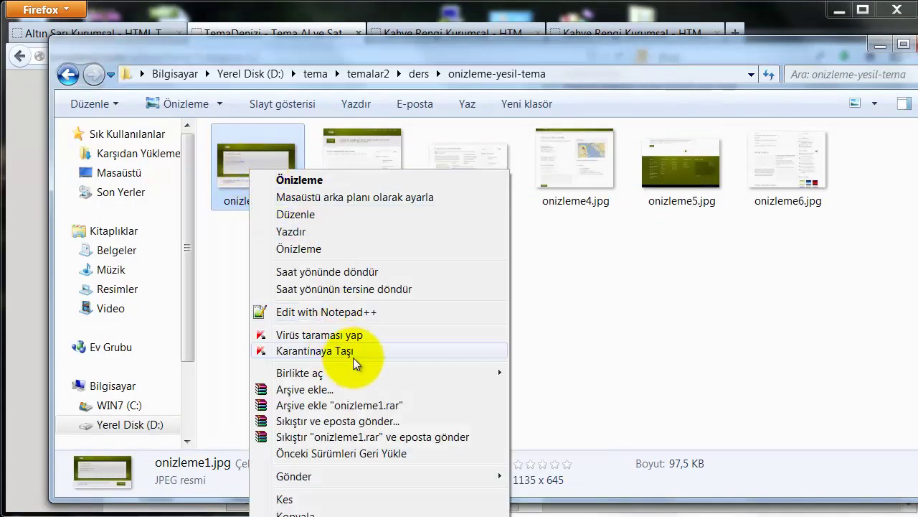
mouse_move(466, 373)
click(549, 391)
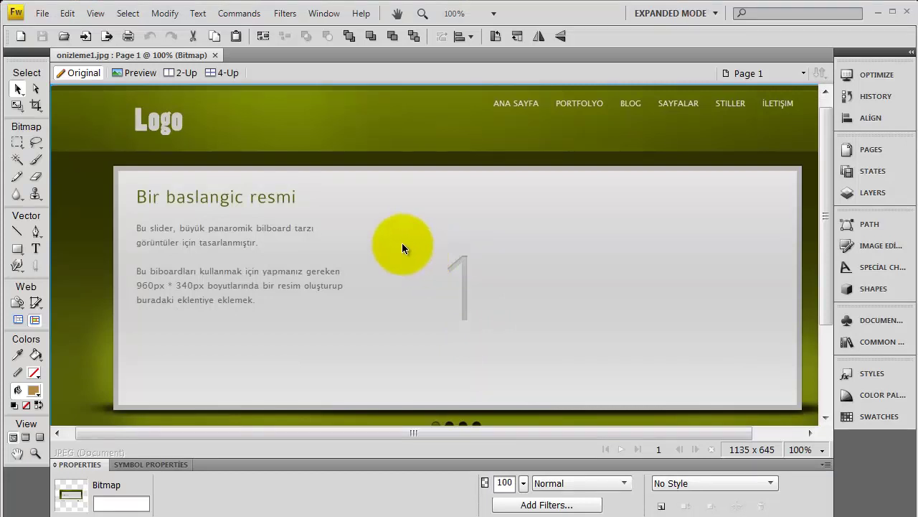
scroll(516, 302, down, 1)
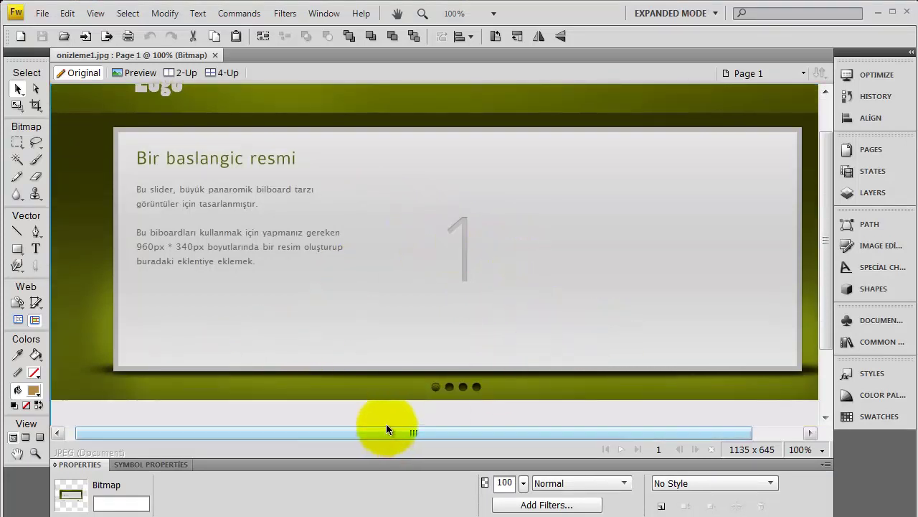
click(366, 417)
key(m)
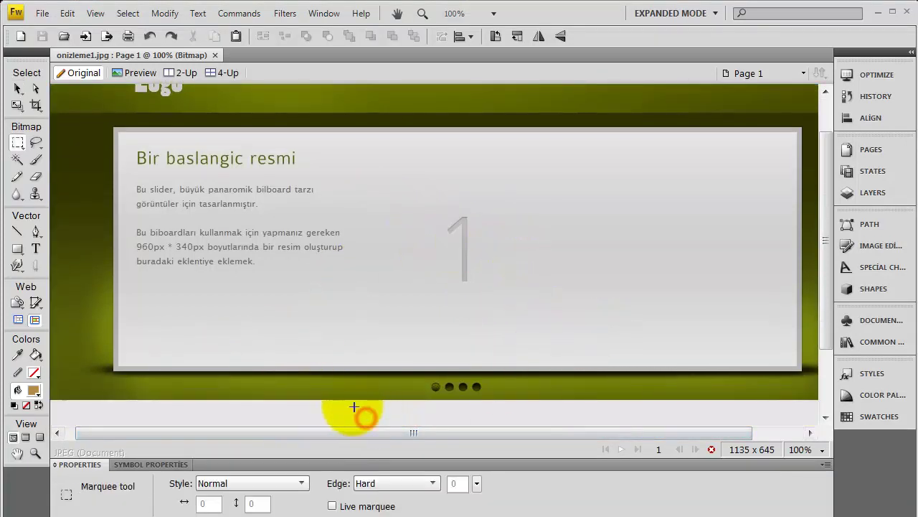
click(189, 418)
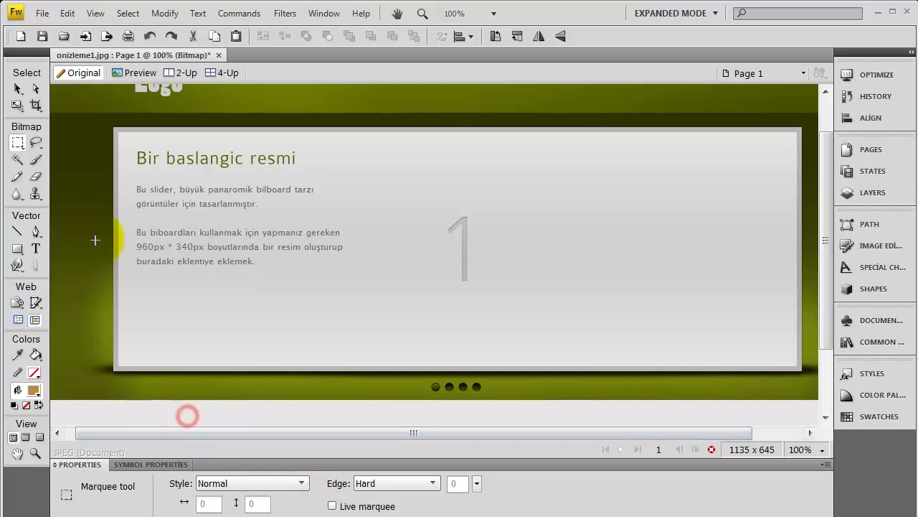
click(16, 90)
click(158, 318)
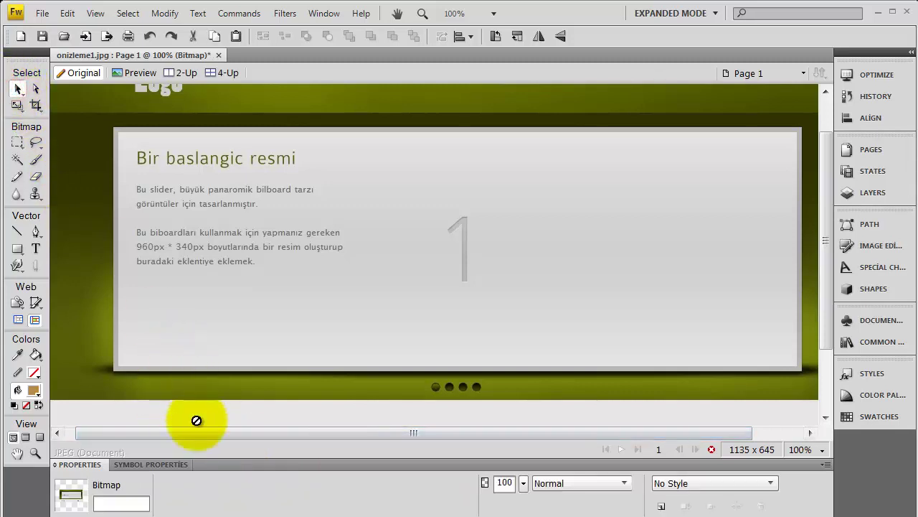
click(894, 14)
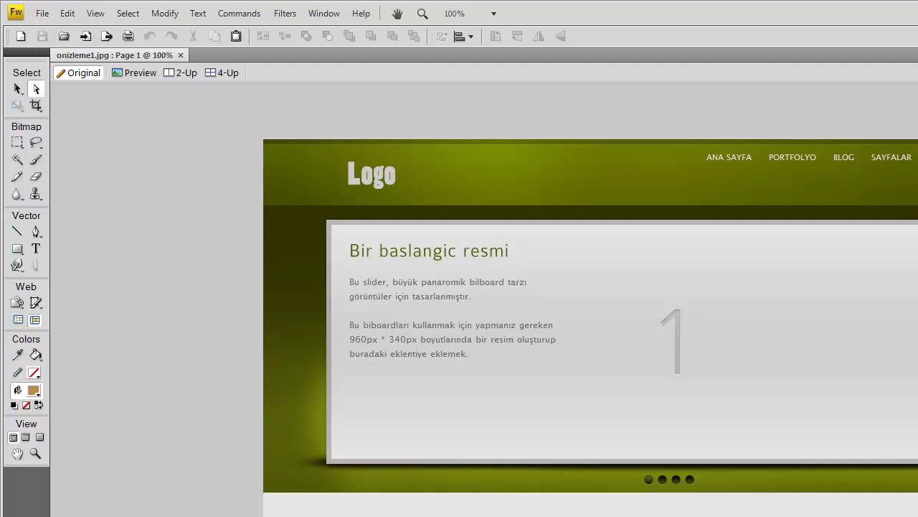
Step: Resize the onizleme1.jpg image to 80 × 80 pixels with Constrain proportions off, using bicubic resampling
double_click(669, 17)
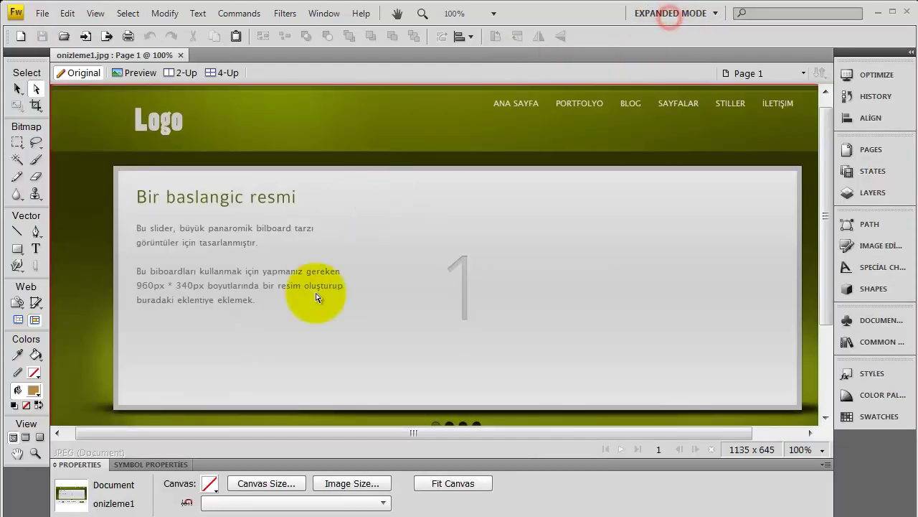
scroll(348, 393, down, 2)
click(345, 421)
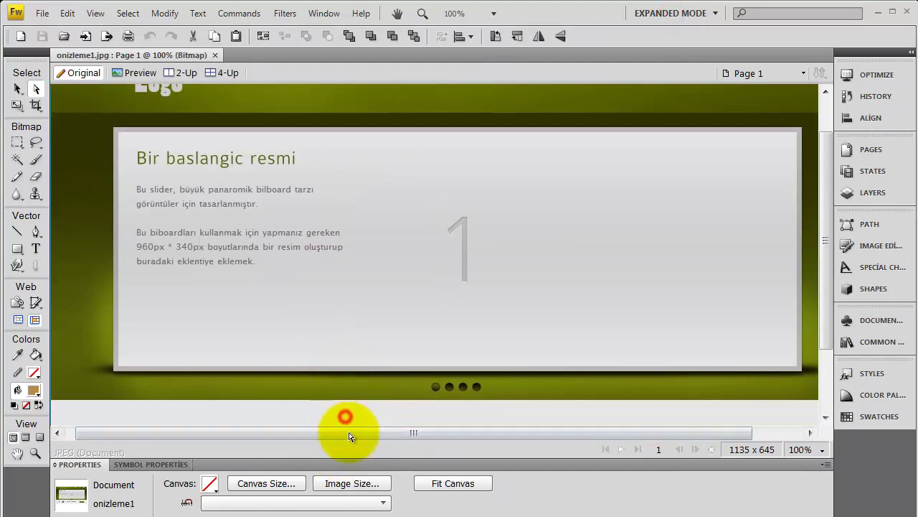
click(287, 419)
scroll(247, 424, down, 1)
scroll(247, 424, down, 3)
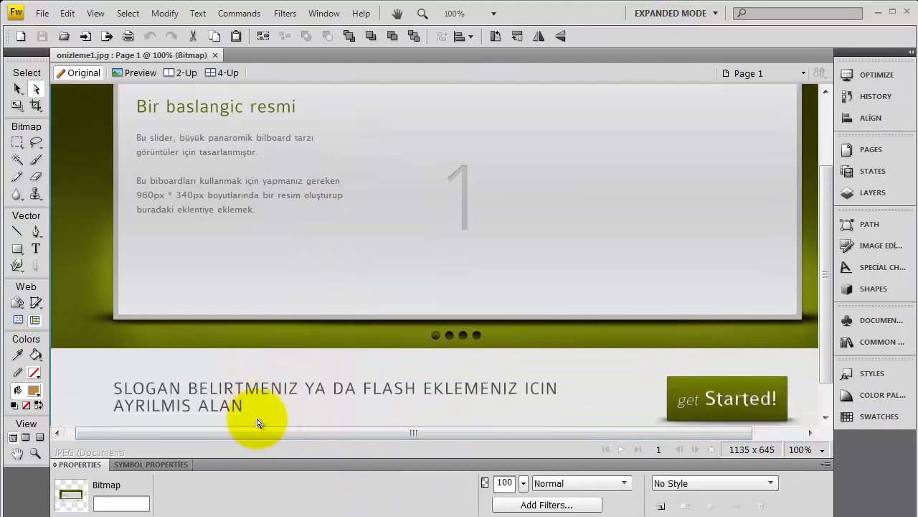
click(261, 425)
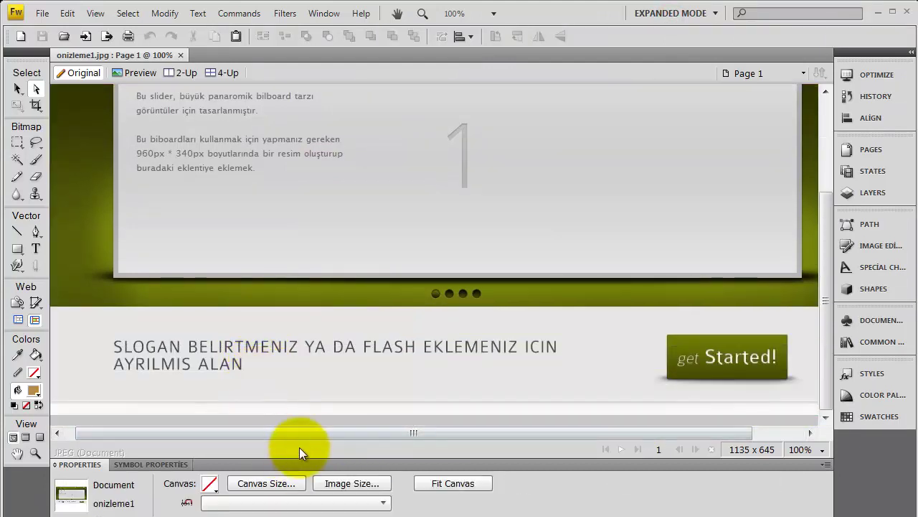
click(352, 484)
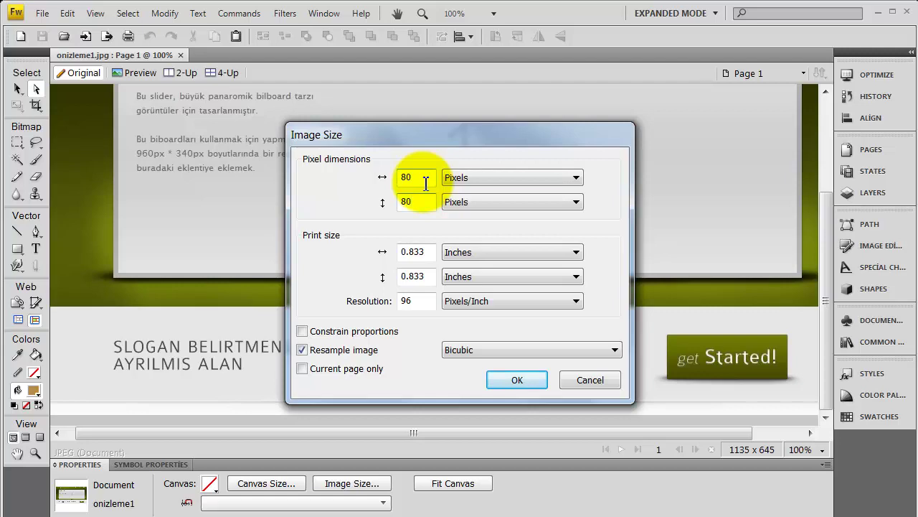
click(513, 380)
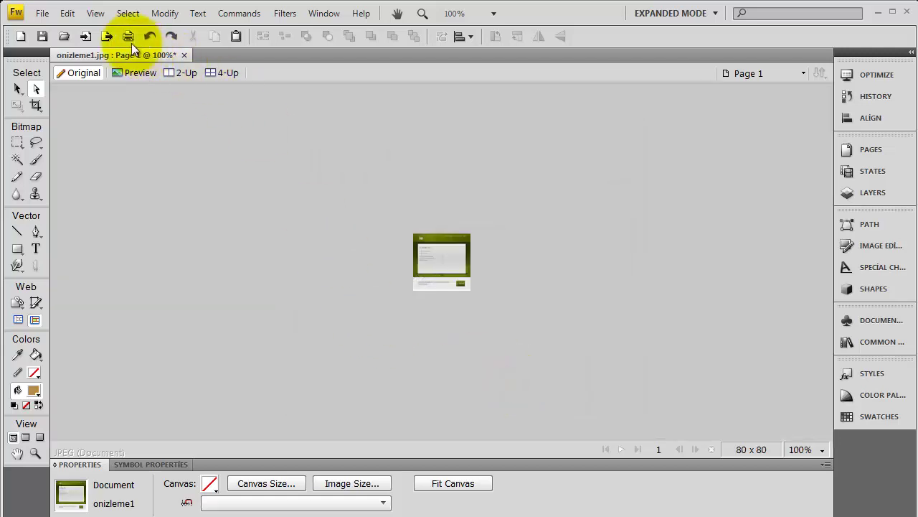
Step: Save the resized image as yesilthump.jpg in the ders folder and switch back to the Windows Explorer window
click(43, 13)
click(95, 198)
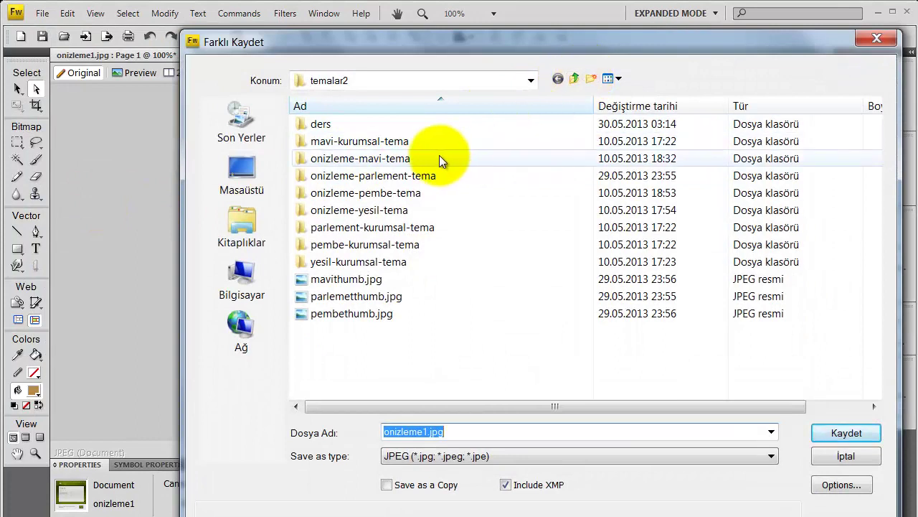
click(430, 176)
double_click(348, 123)
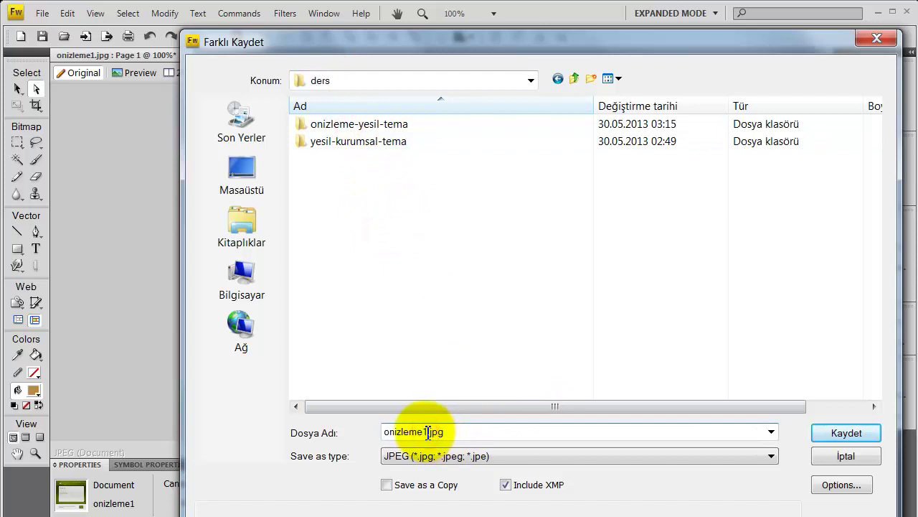
drag(429, 431, 361, 433)
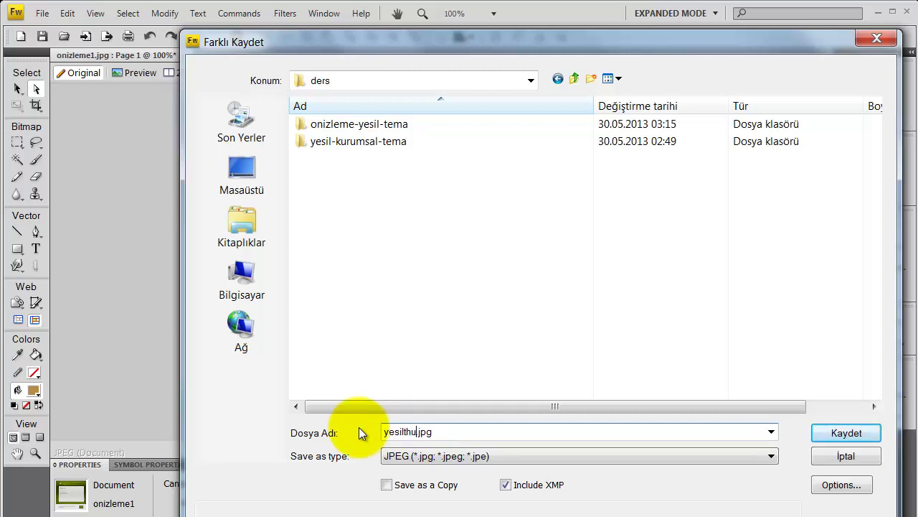
key(Return)
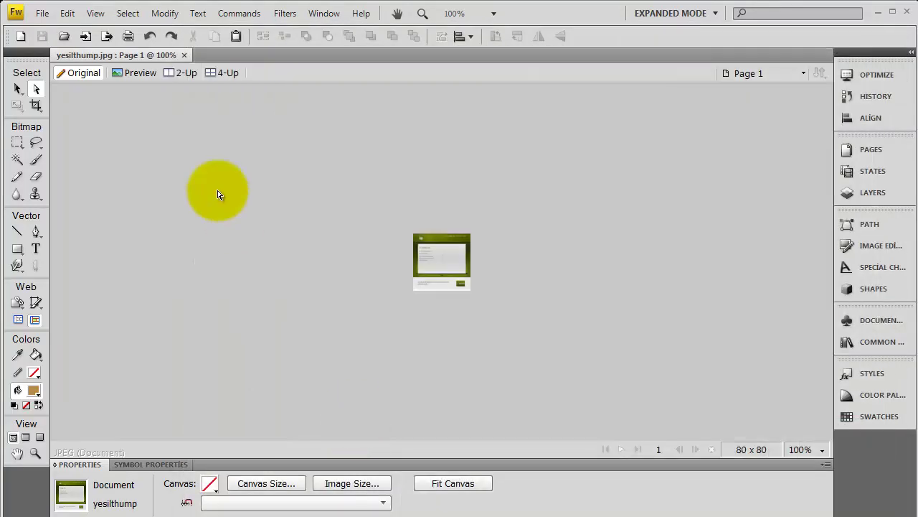
key(alt+Tab)
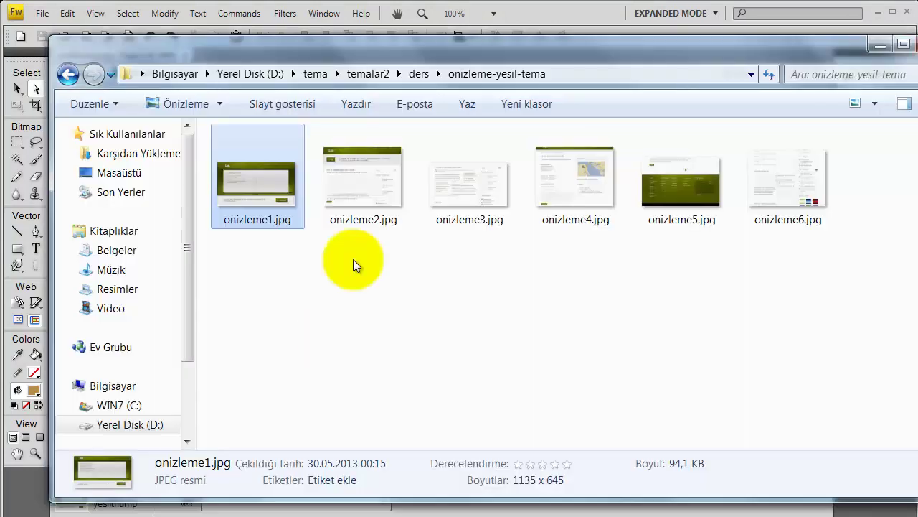